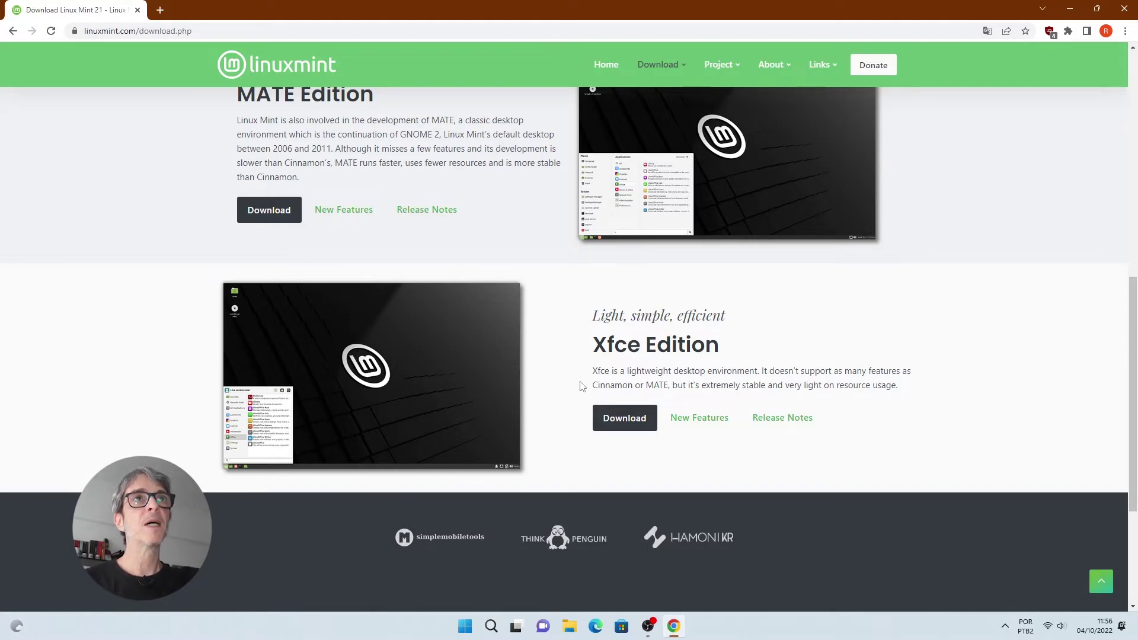
Download the Linux Mint 21 Cinnamon Edition 64-bit ISO from the LayerOnline mirror
scroll(581, 386, up, 7)
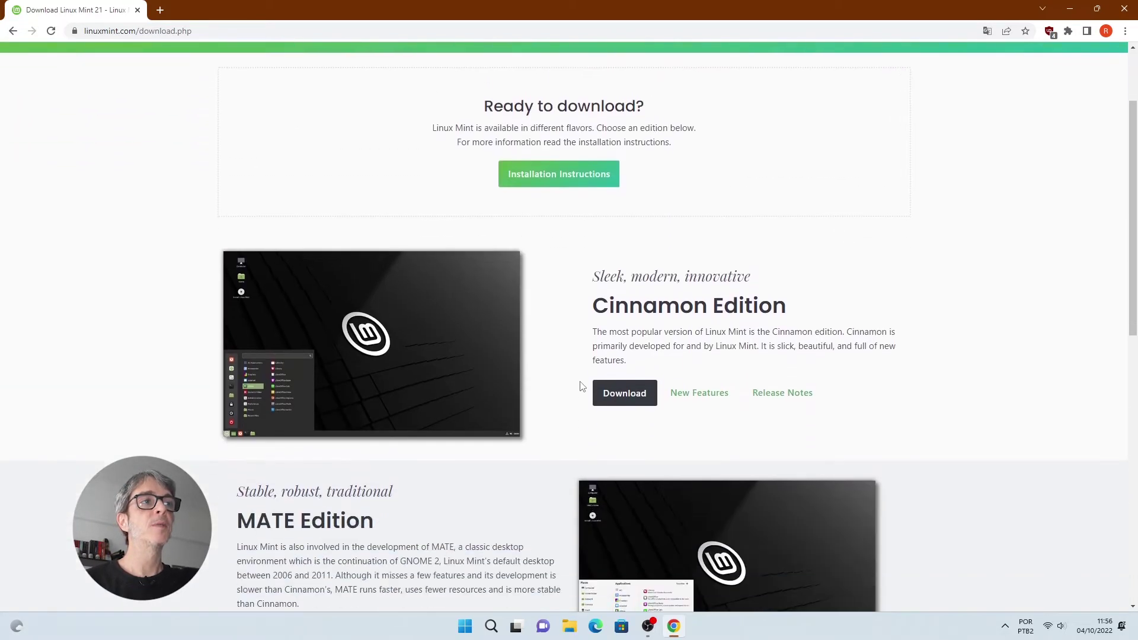
click(634, 402)
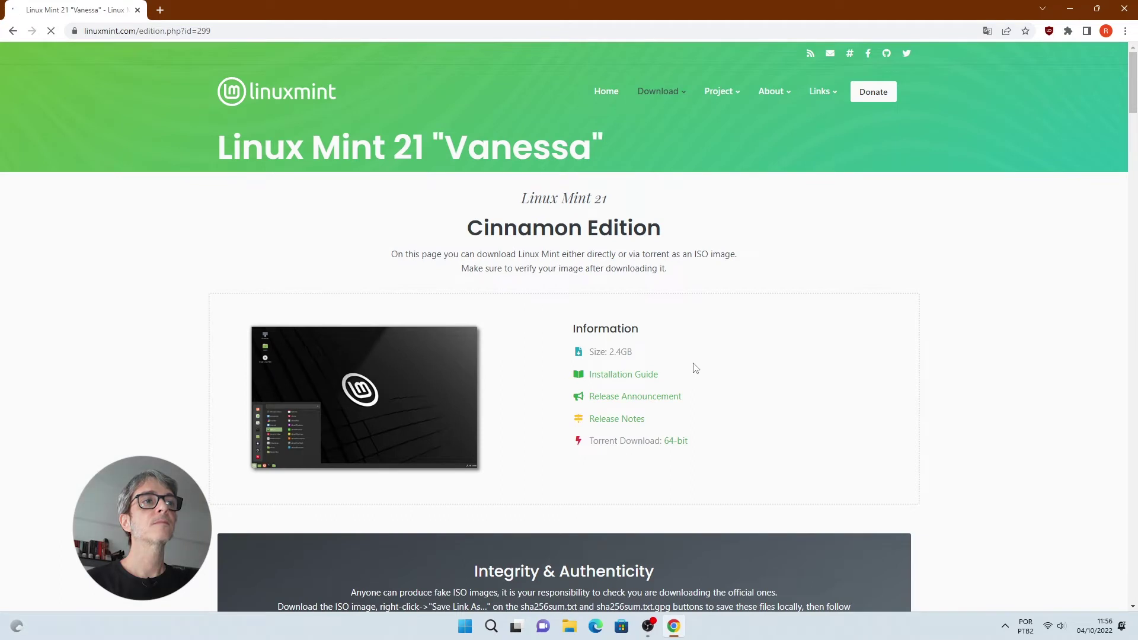
scroll(693, 373, down, 4)
scroll(694, 366, down, 5)
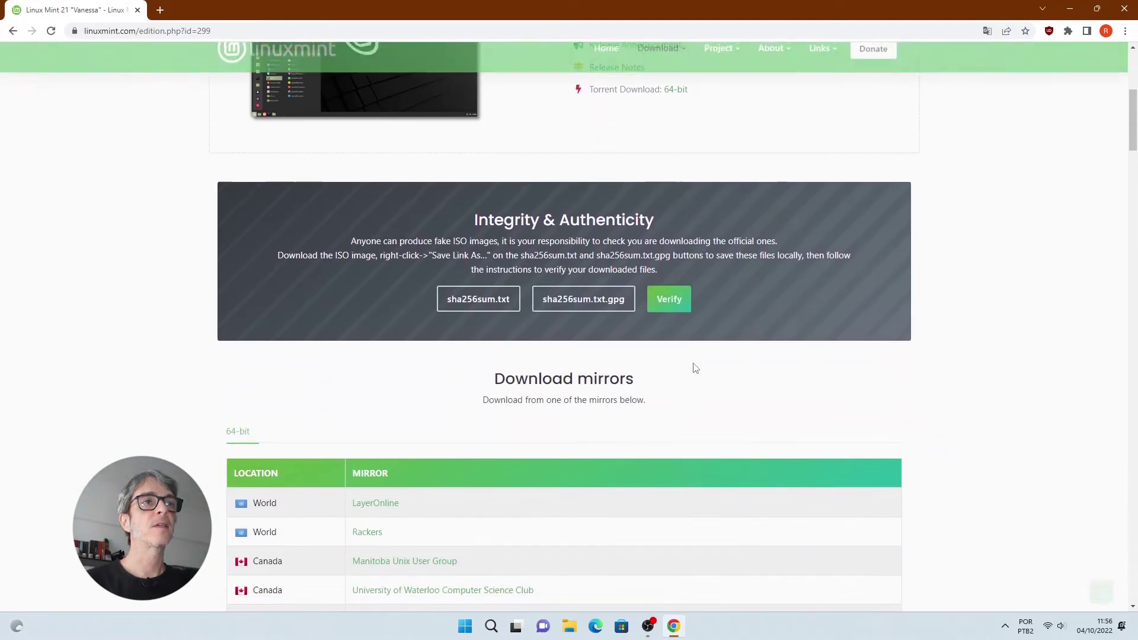
scroll(694, 364, down, 3)
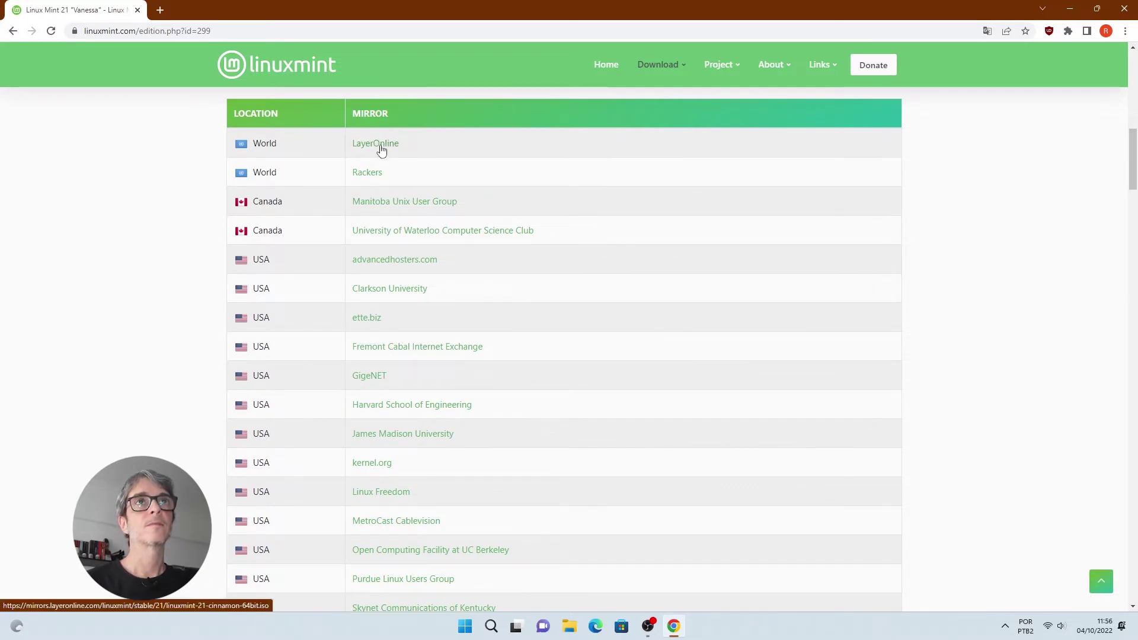
click(381, 152)
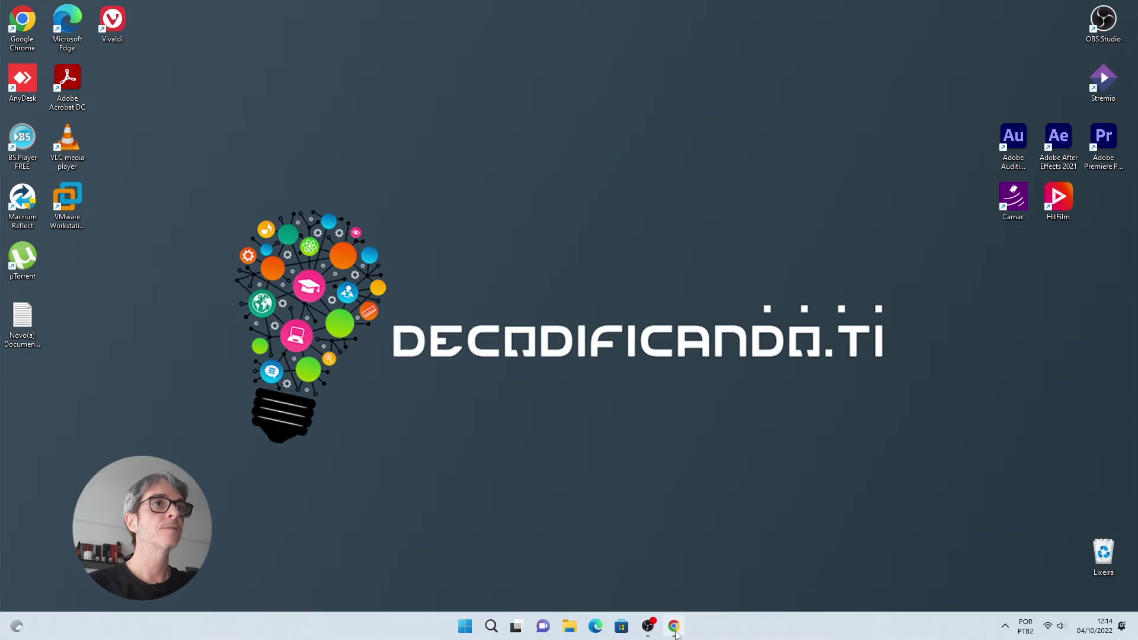
Switch to Chrome and download Rufus 3.20 from the Rufus website
click(676, 632)
scroll(668, 352, down, 8)
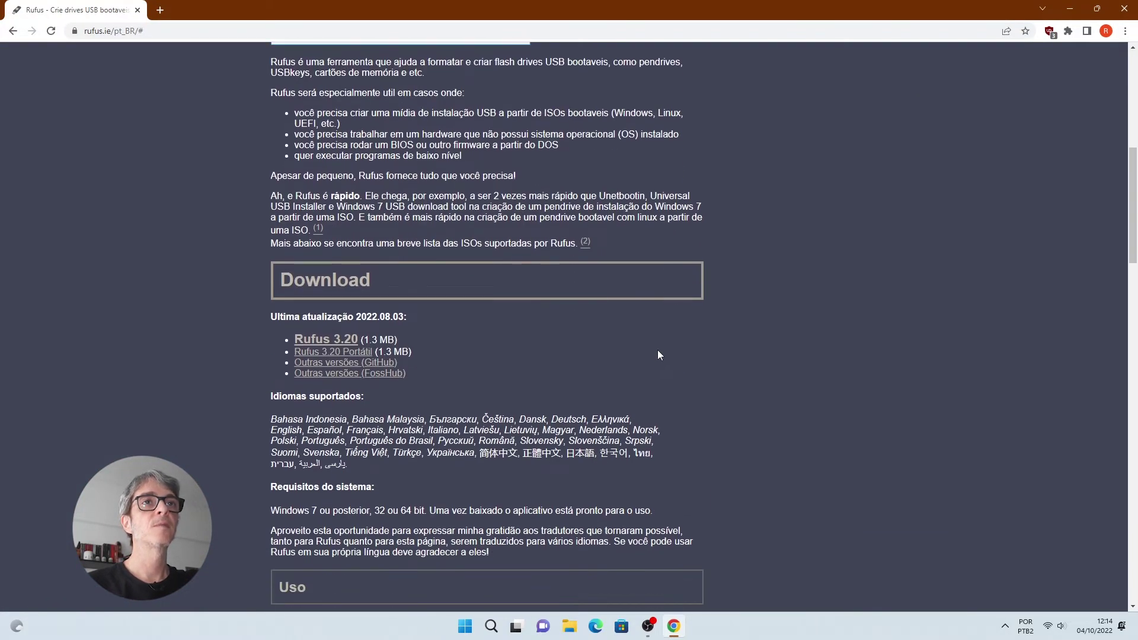
click(334, 343)
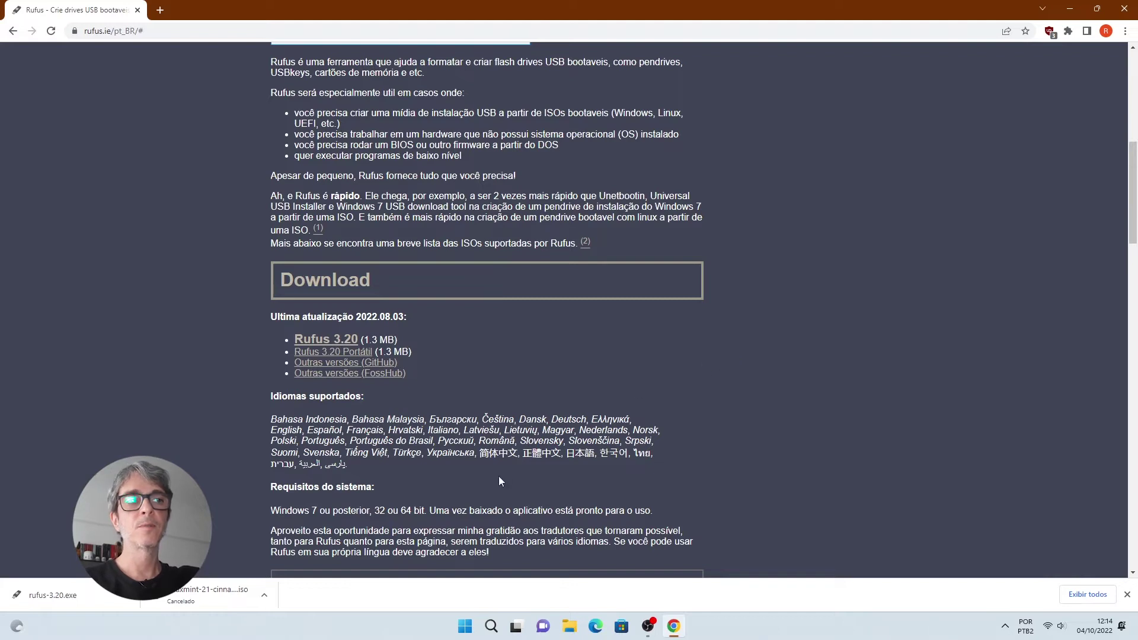
Switch to File Explorer and run rufus-3.20.exe from the Downloads folder
click(564, 627)
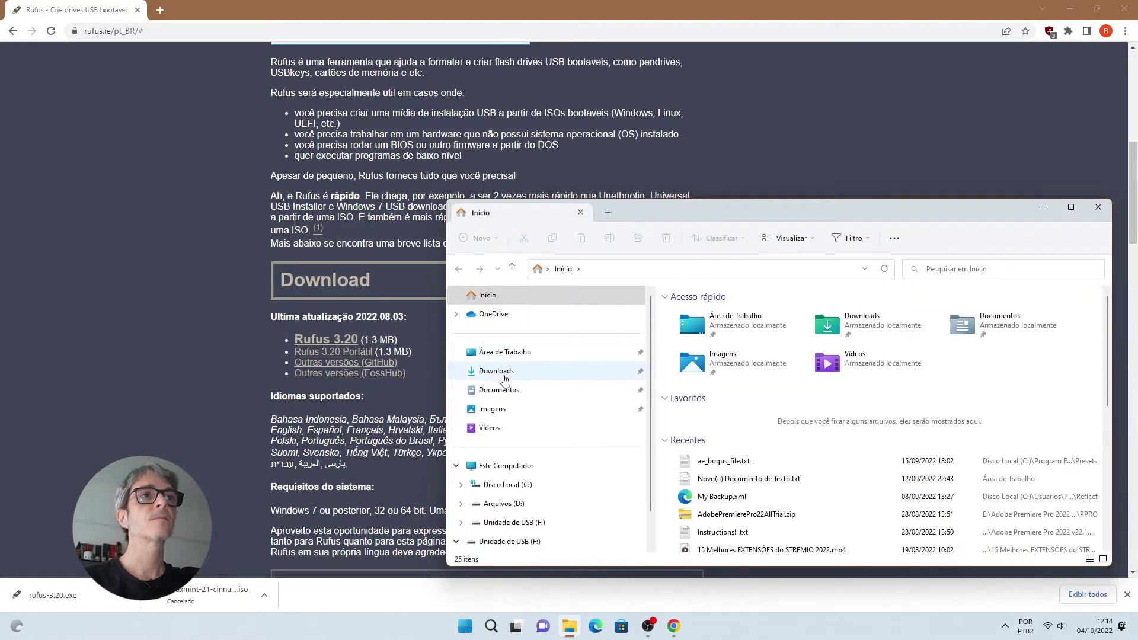
click(505, 374)
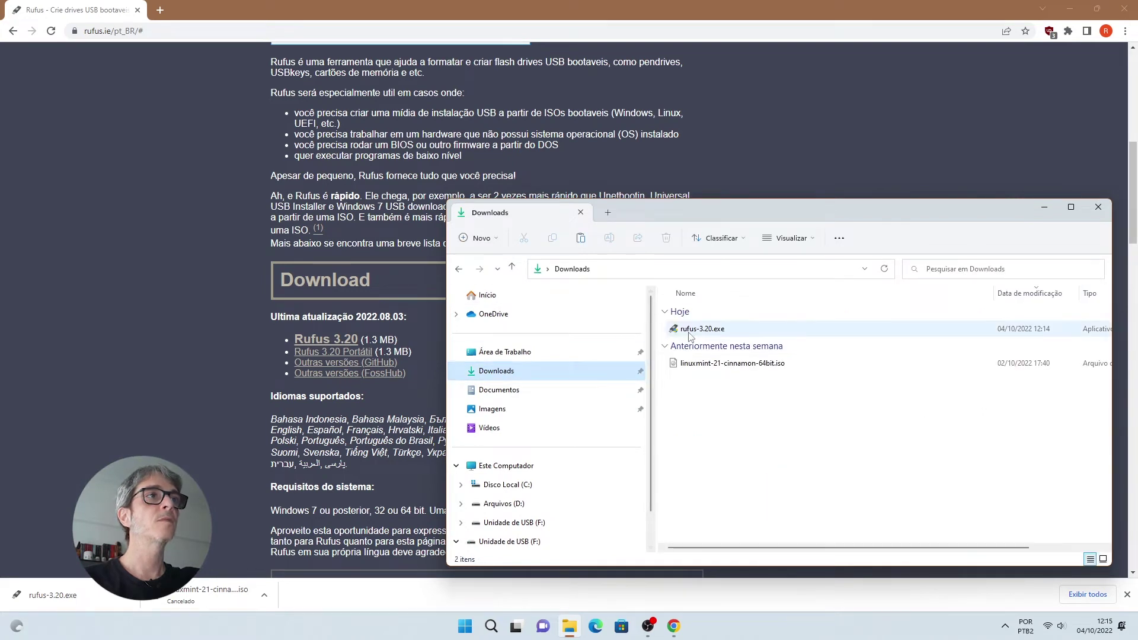
double_click(691, 335)
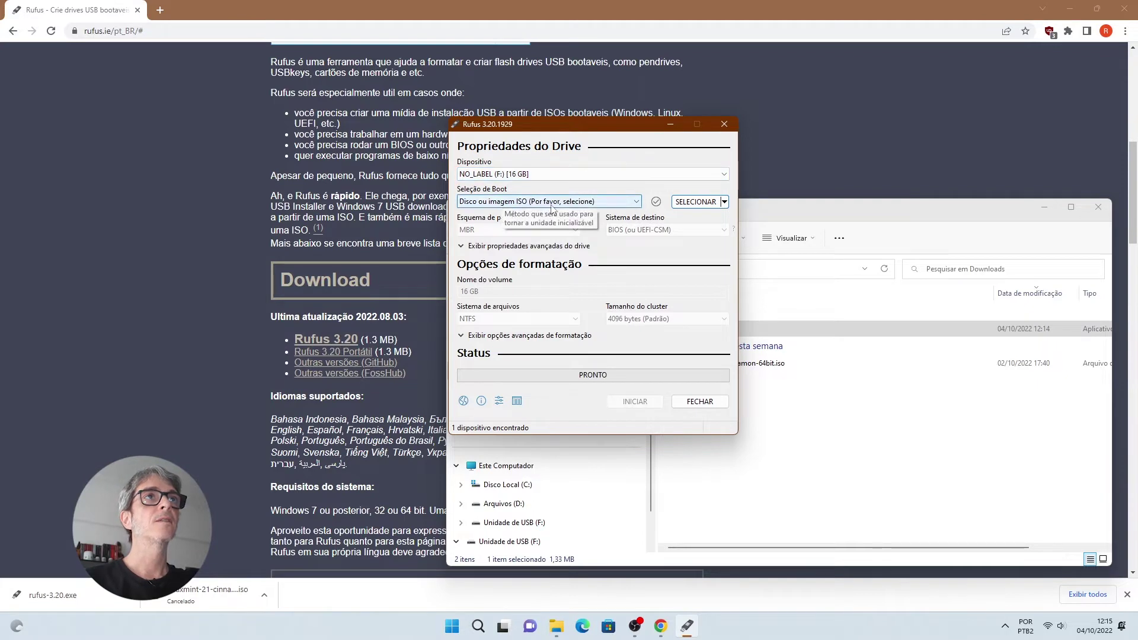
Load linuxmint-21-cinnamon-64bit.iso from Downloads as the boot image for the USB drive
click(692, 203)
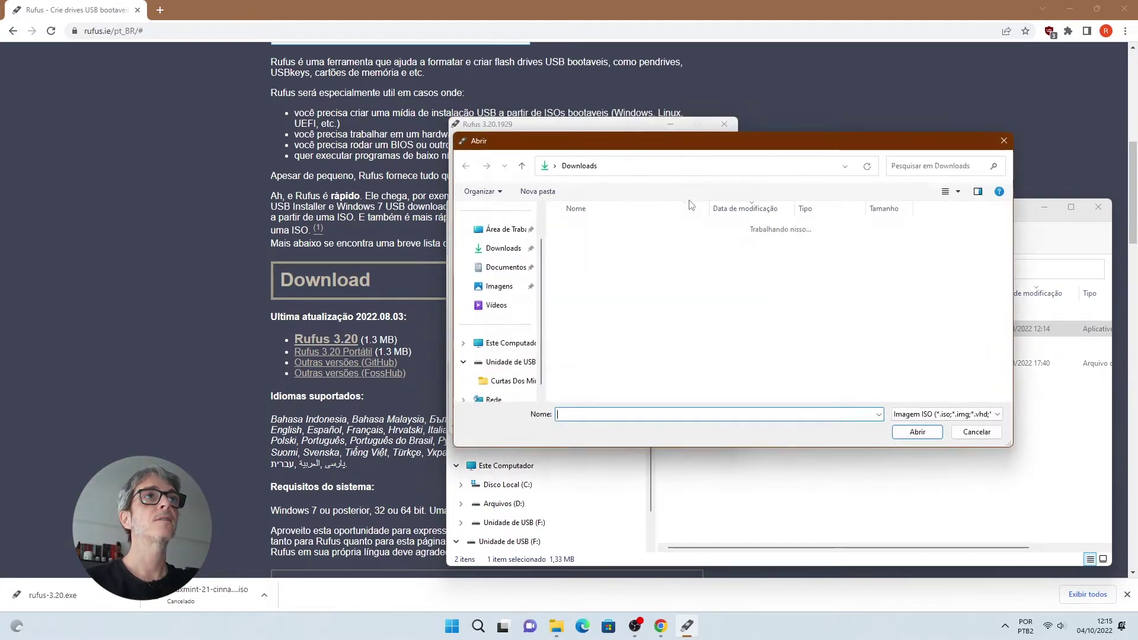
click(636, 246)
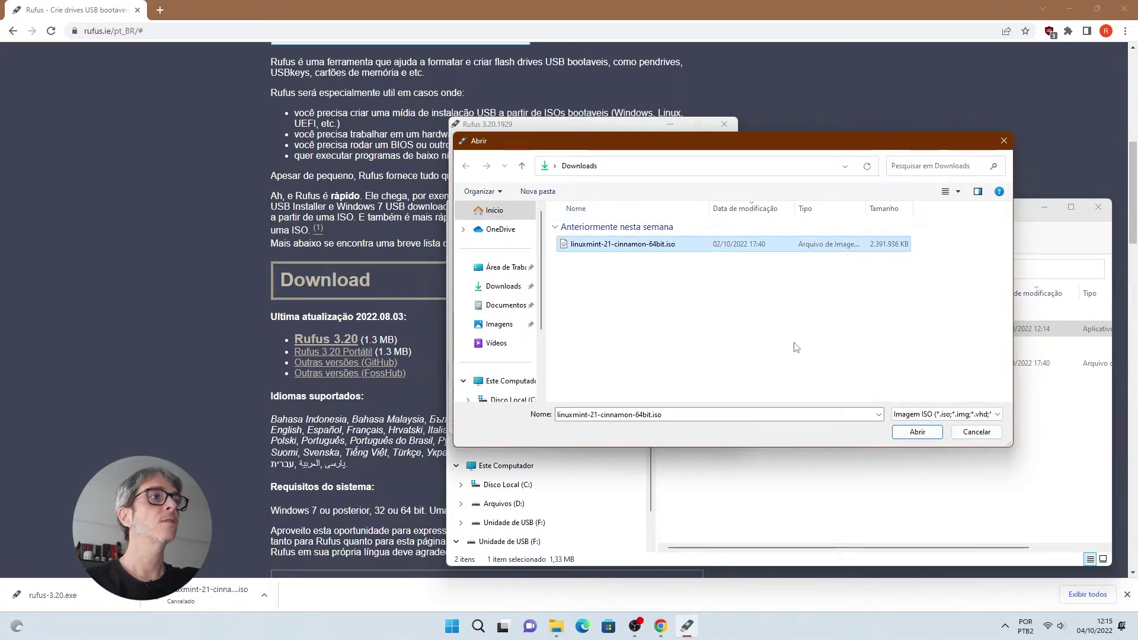
click(913, 432)
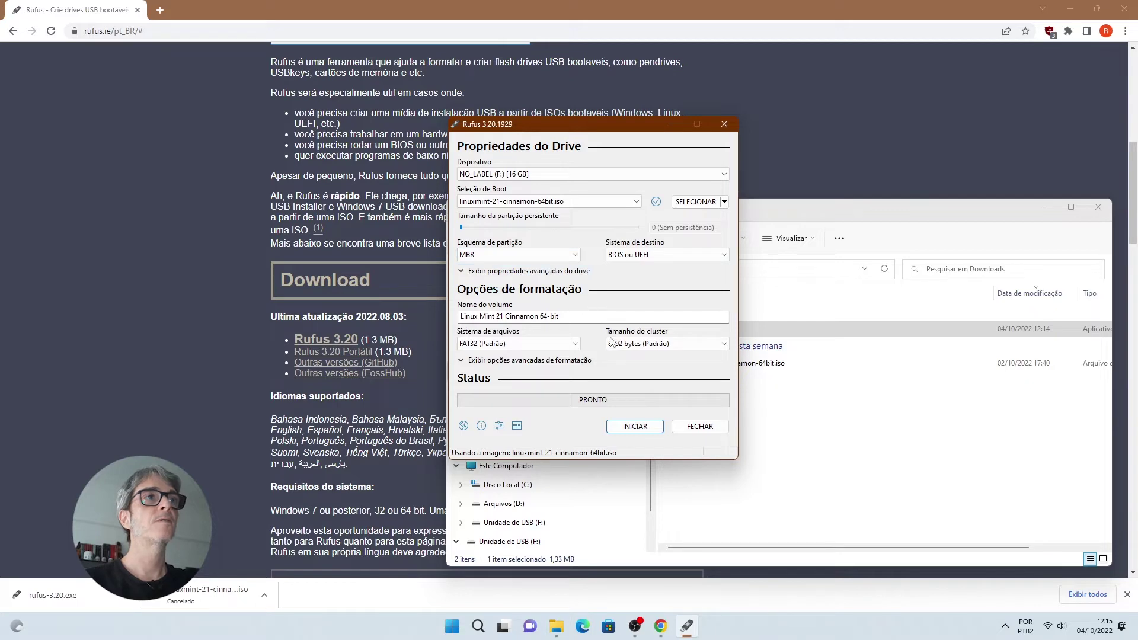
Write the image to the USB drive in the recommended ISO image mode, allowing the Syslinux file download and the erasure of the drive
click(634, 431)
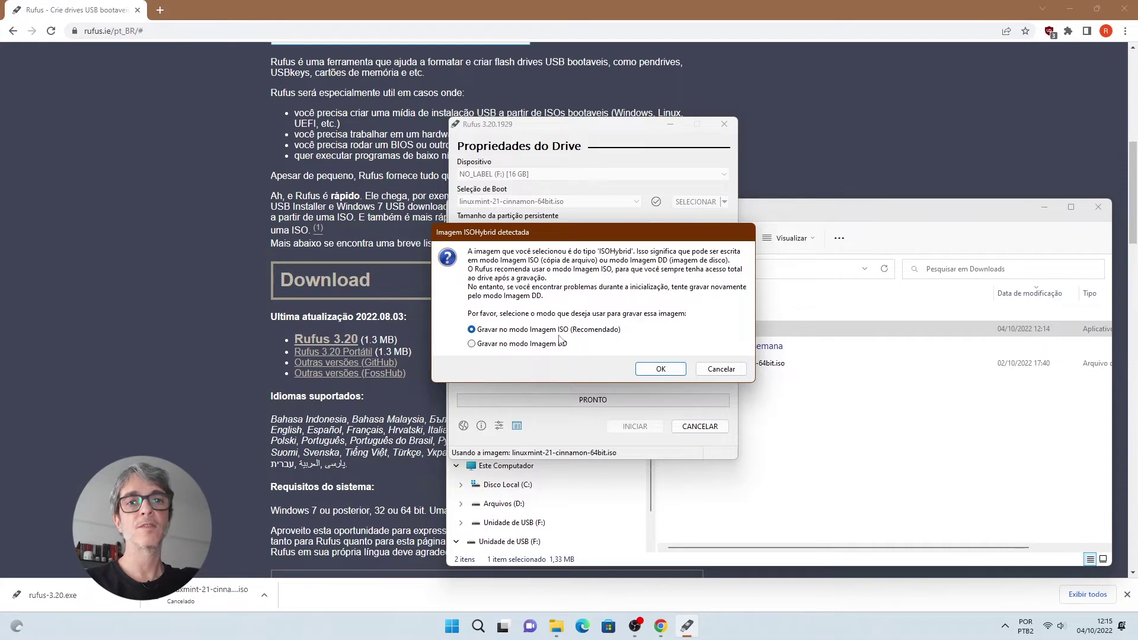
click(654, 370)
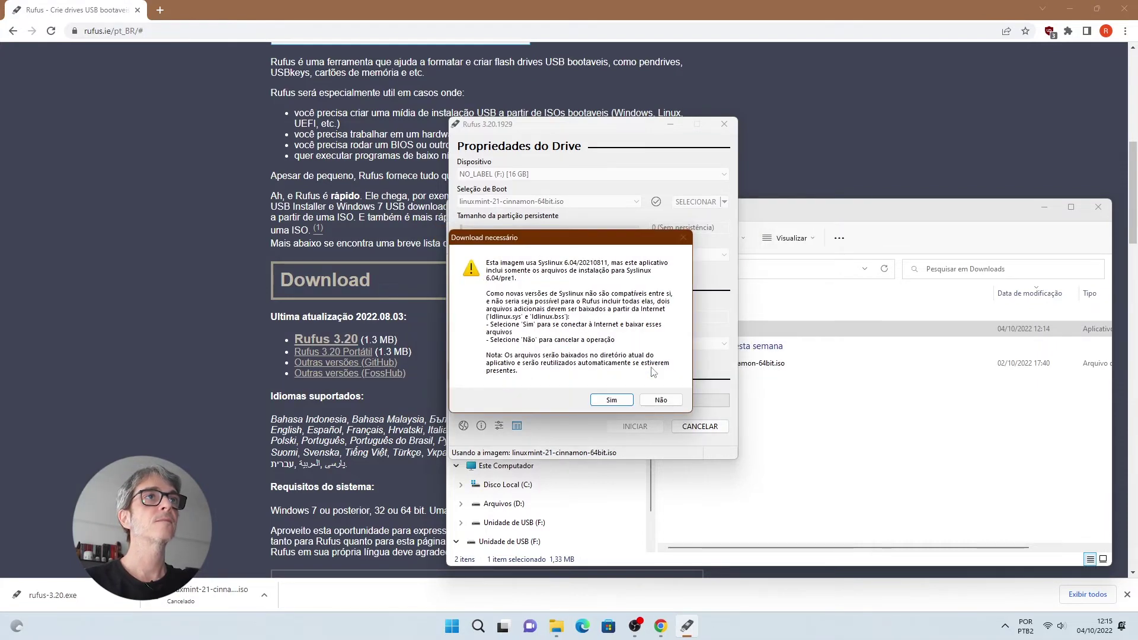
click(612, 401)
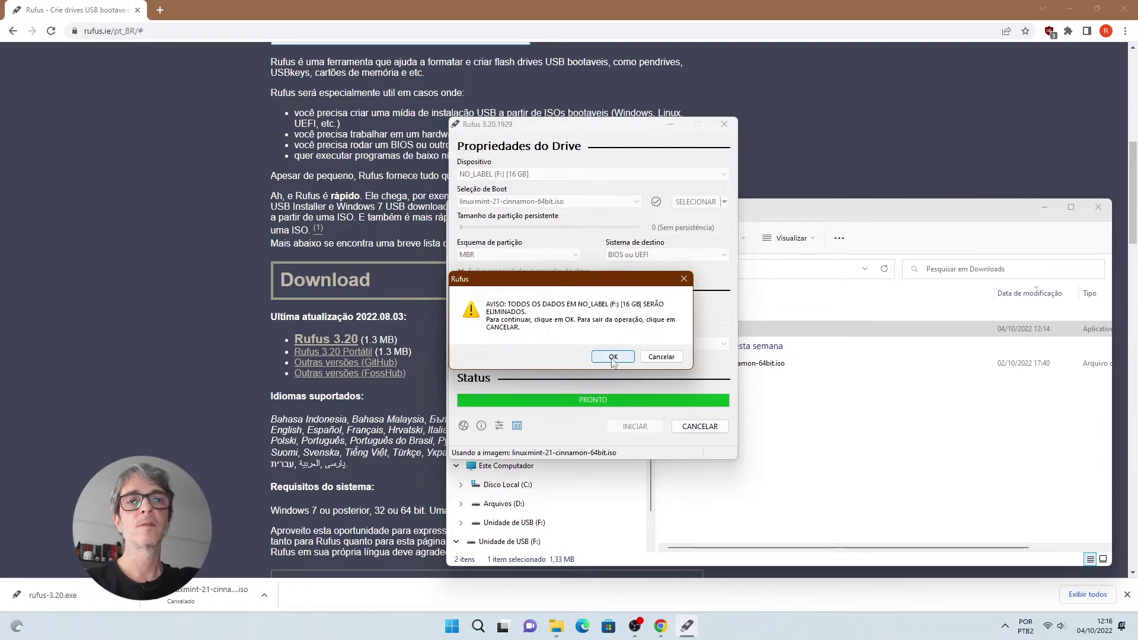
click(613, 357)
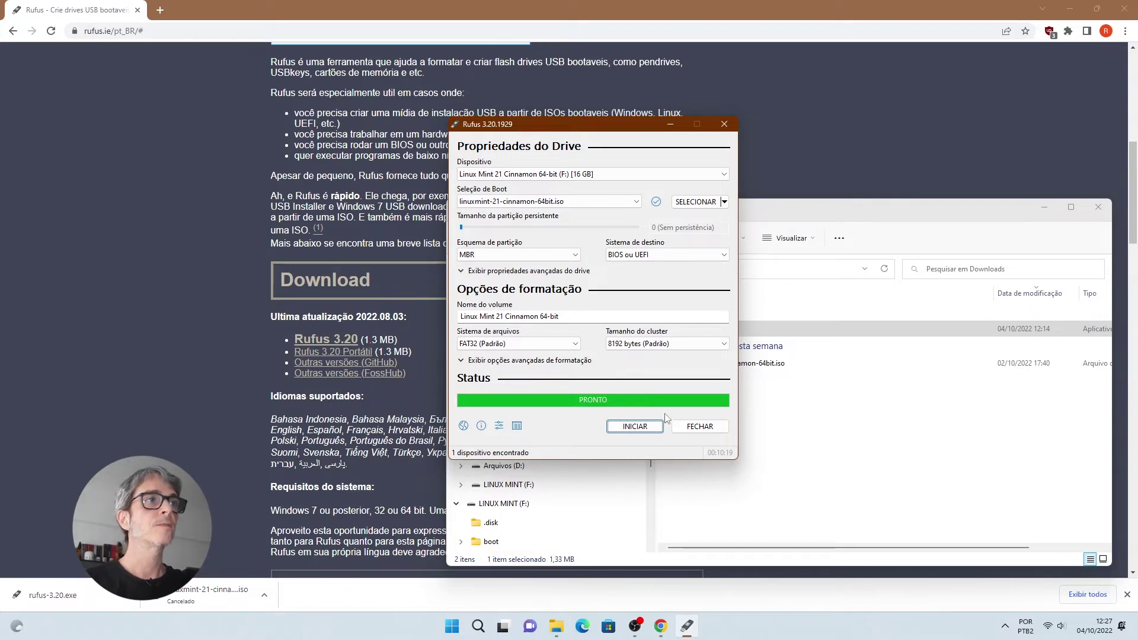
Close Rufus, the Downloads folder window and the browser
click(692, 428)
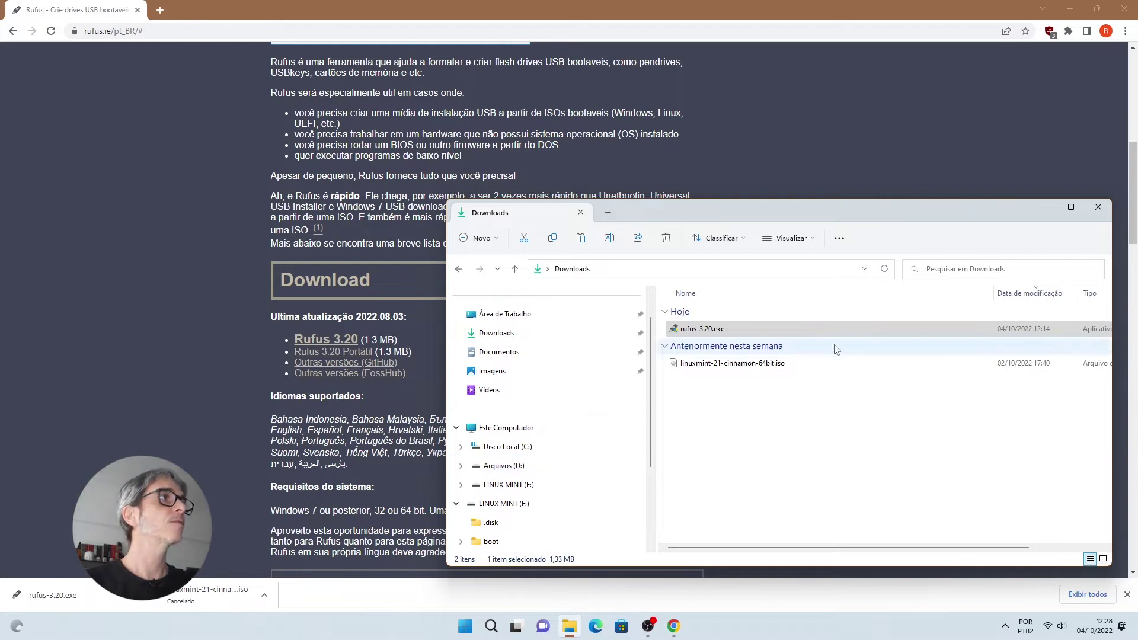
click(1099, 208)
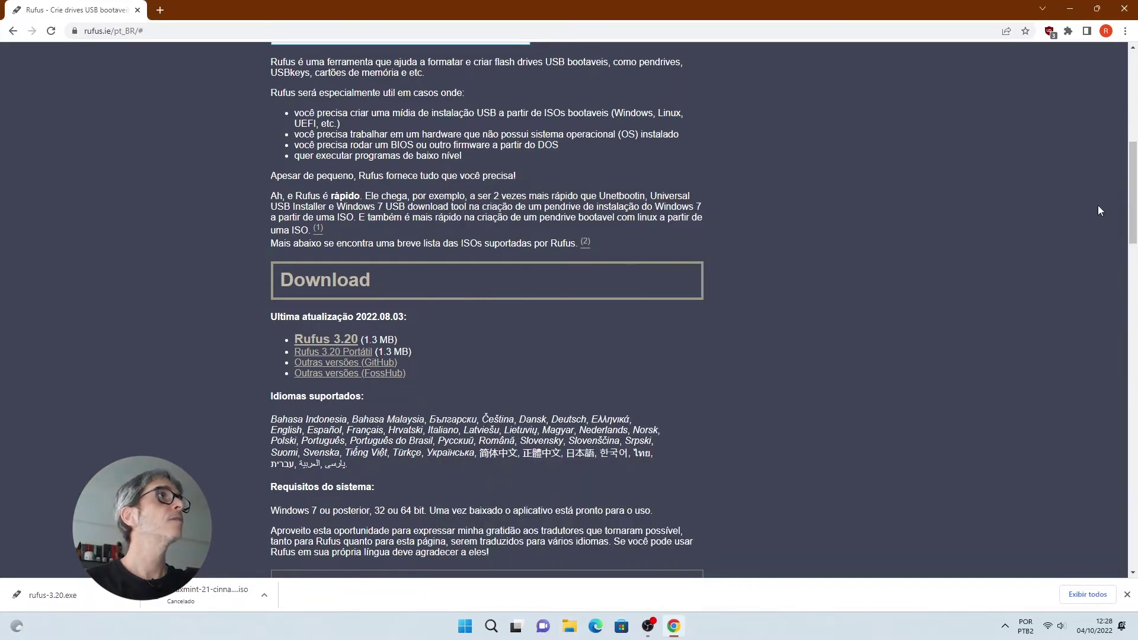
click(1133, 9)
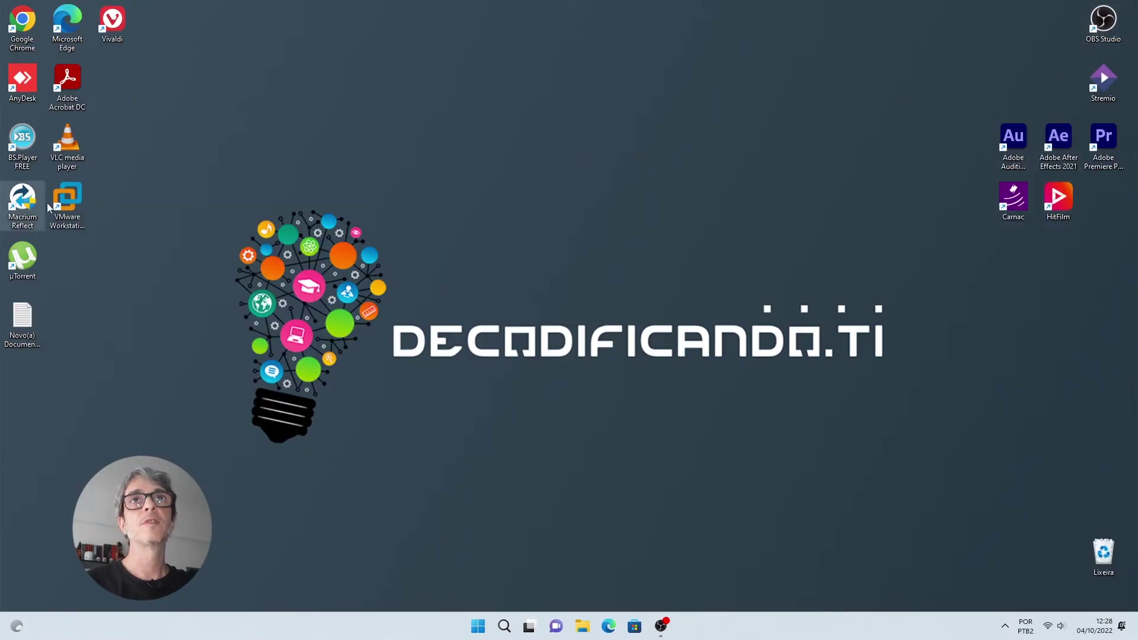
Open VMware Workstation and start a new custom (advanced) virtual machine with Workstation 16.2.x hardware compatibility
click(70, 208)
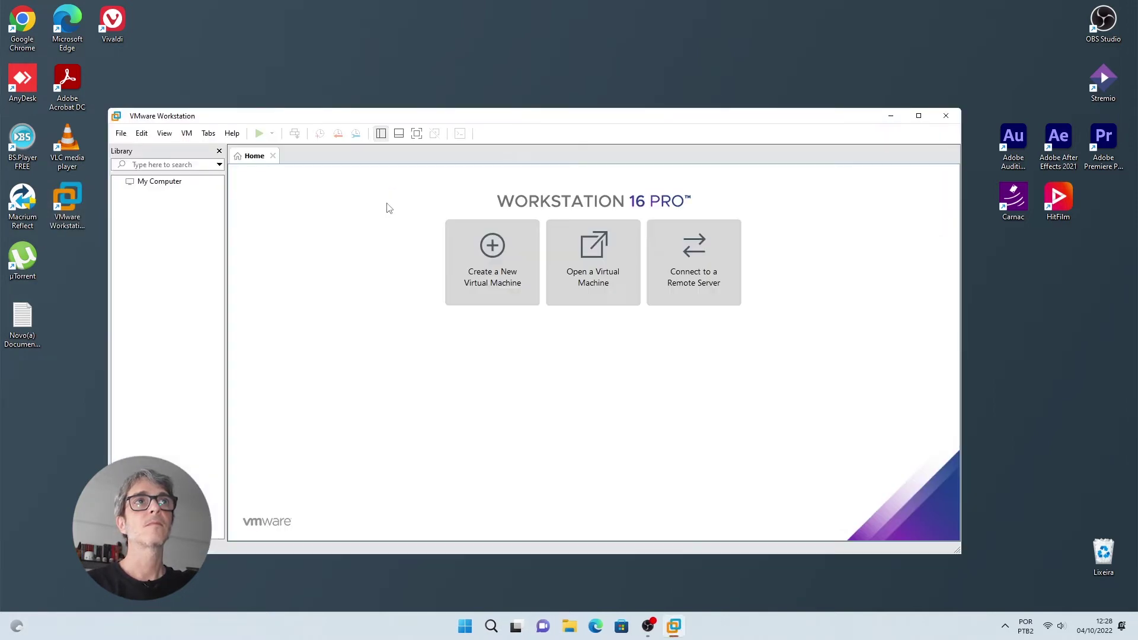
click(489, 264)
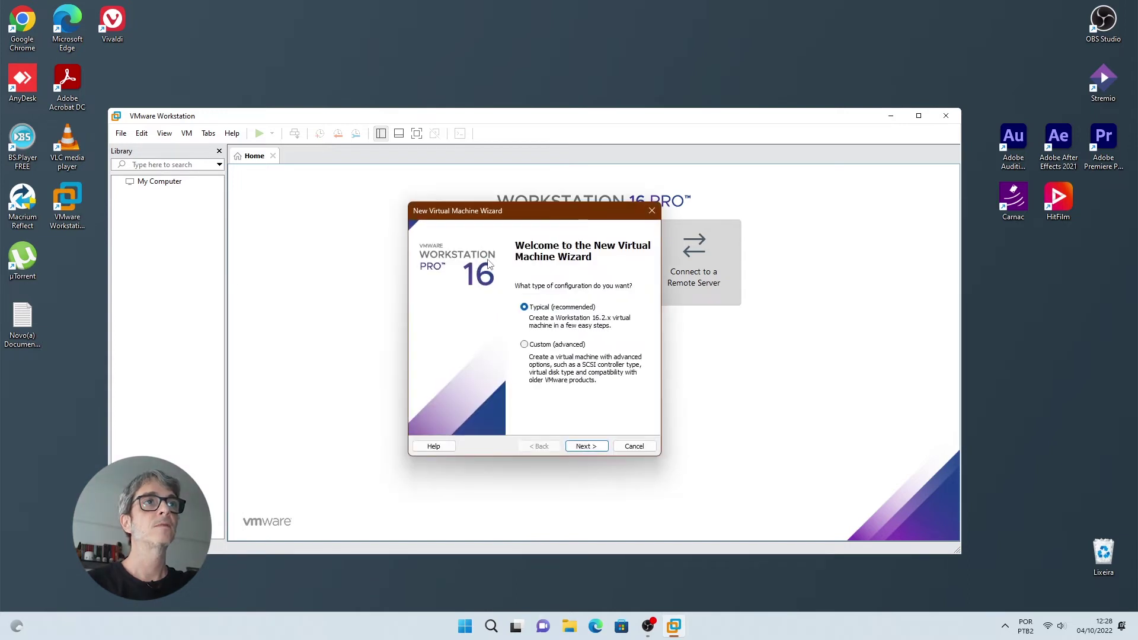
click(525, 348)
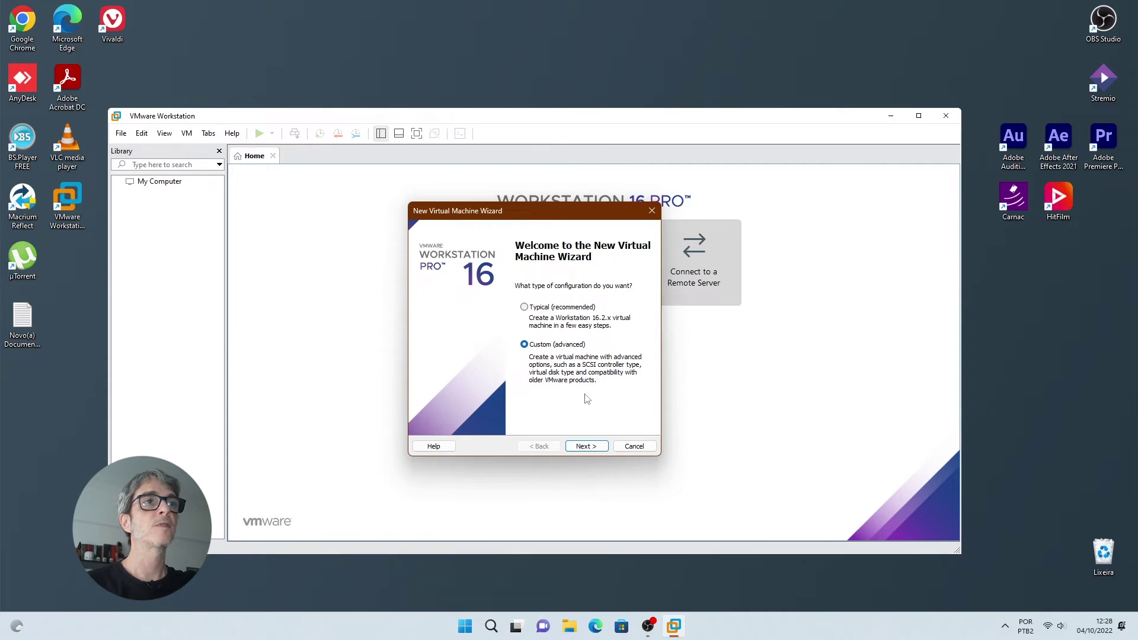
click(586, 448)
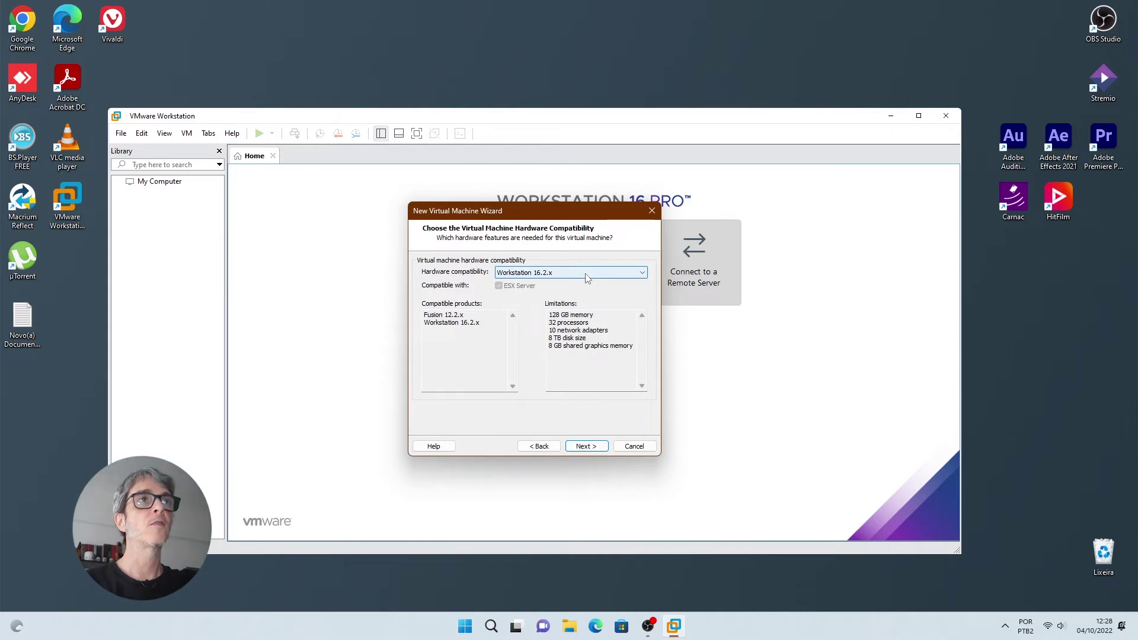
click(584, 447)
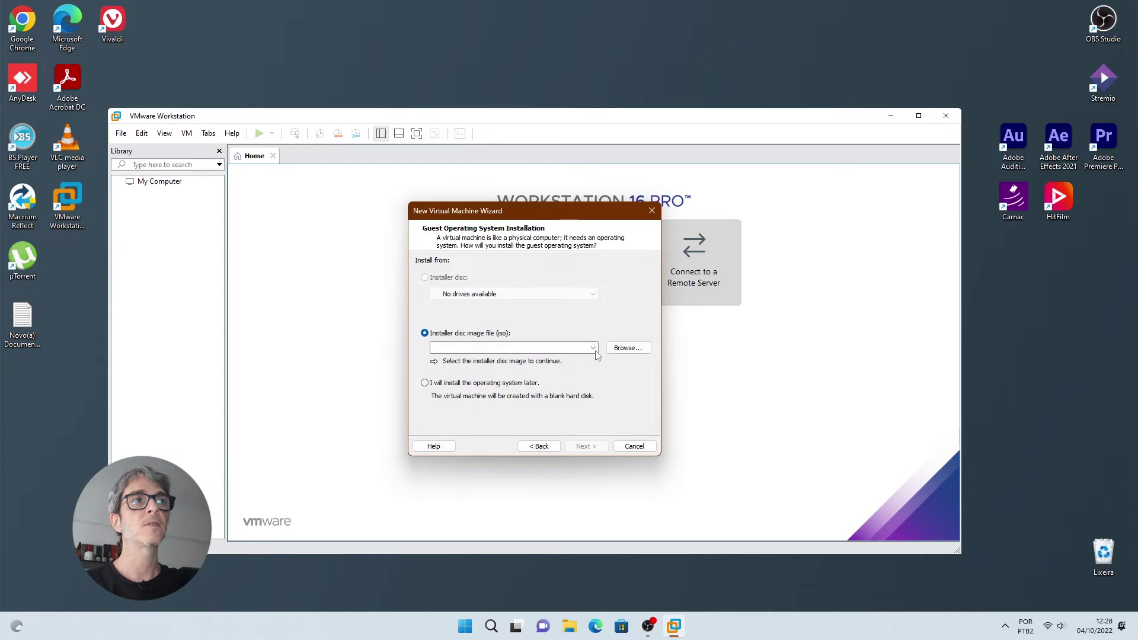
Use linuxmint-21-cinnamon-64bit.iso from the Downloads folder as the virtual machine's installer disc image
click(627, 350)
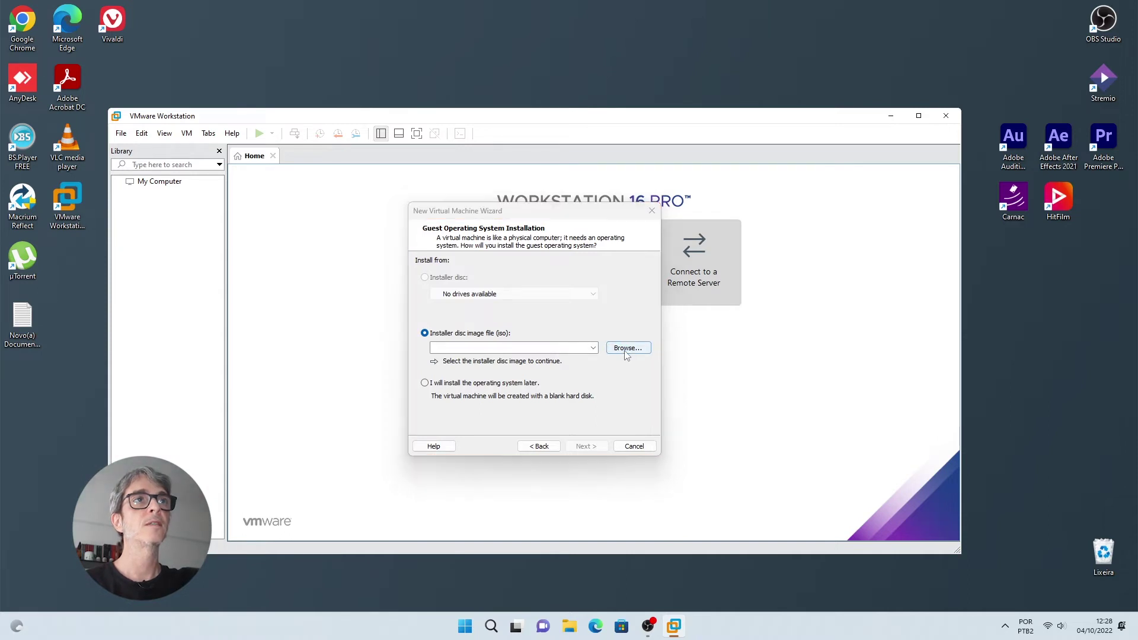
scroll(501, 306, up, 4)
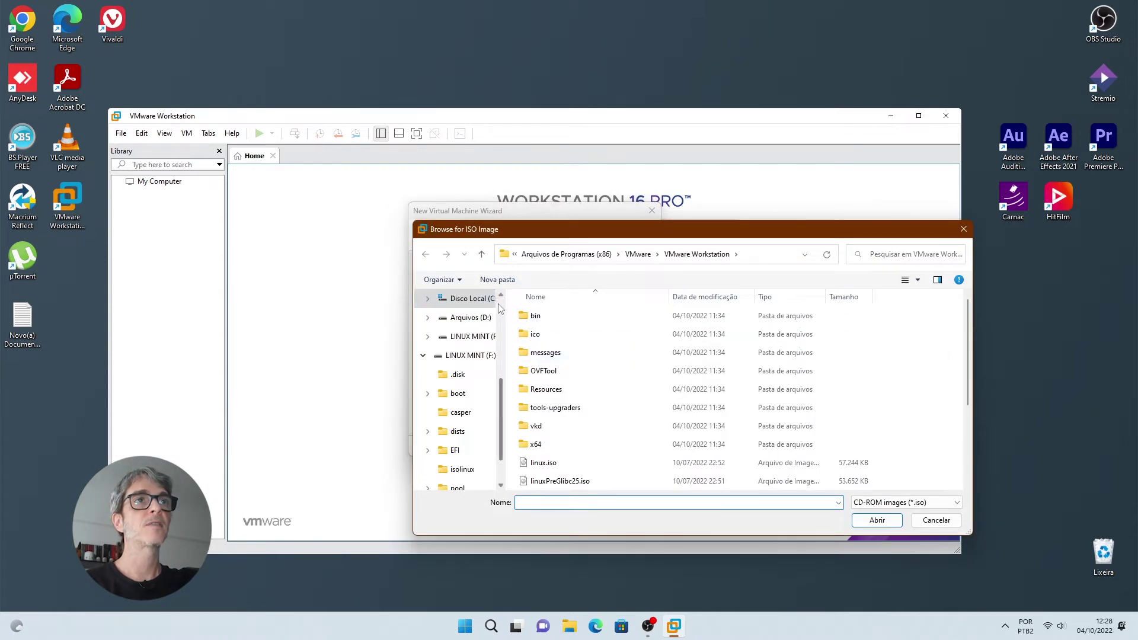
click(462, 374)
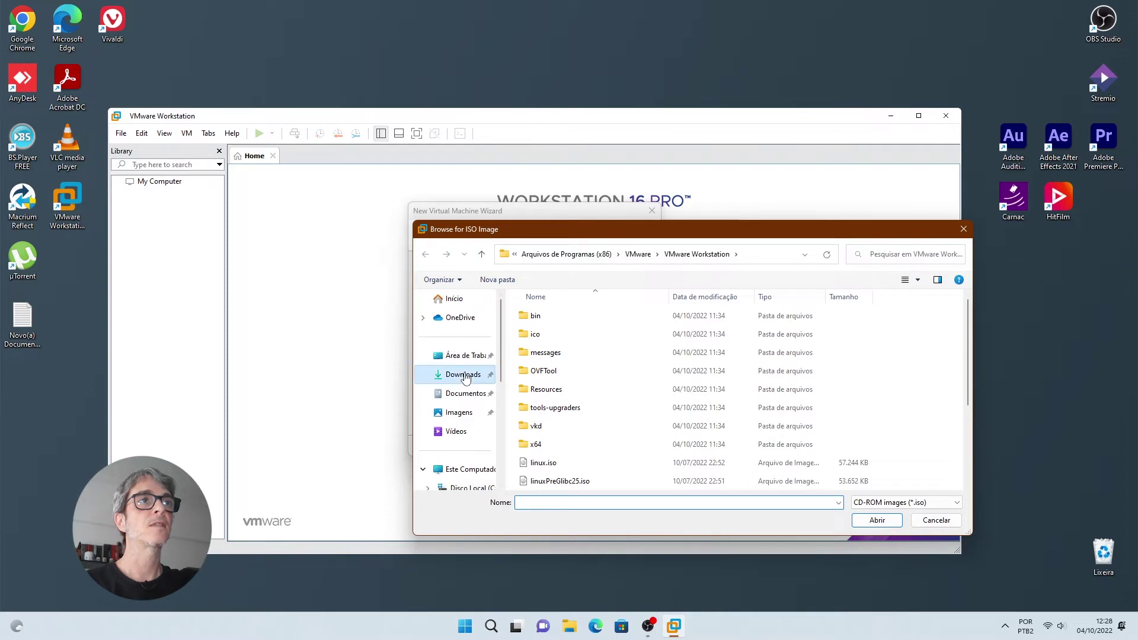
click(557, 335)
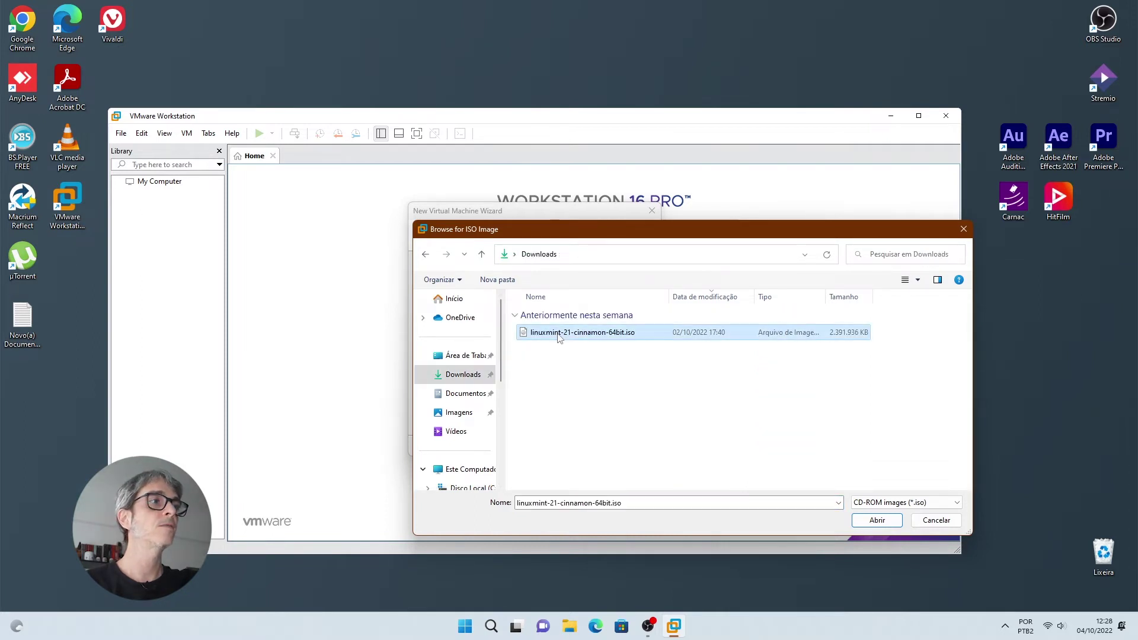
click(869, 520)
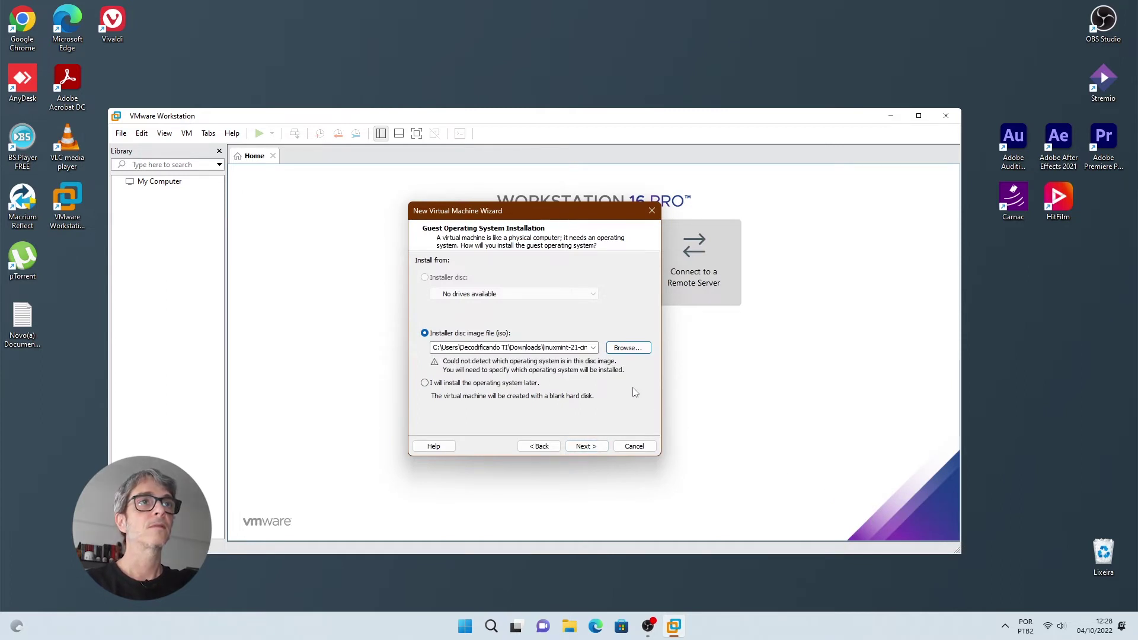
click(586, 447)
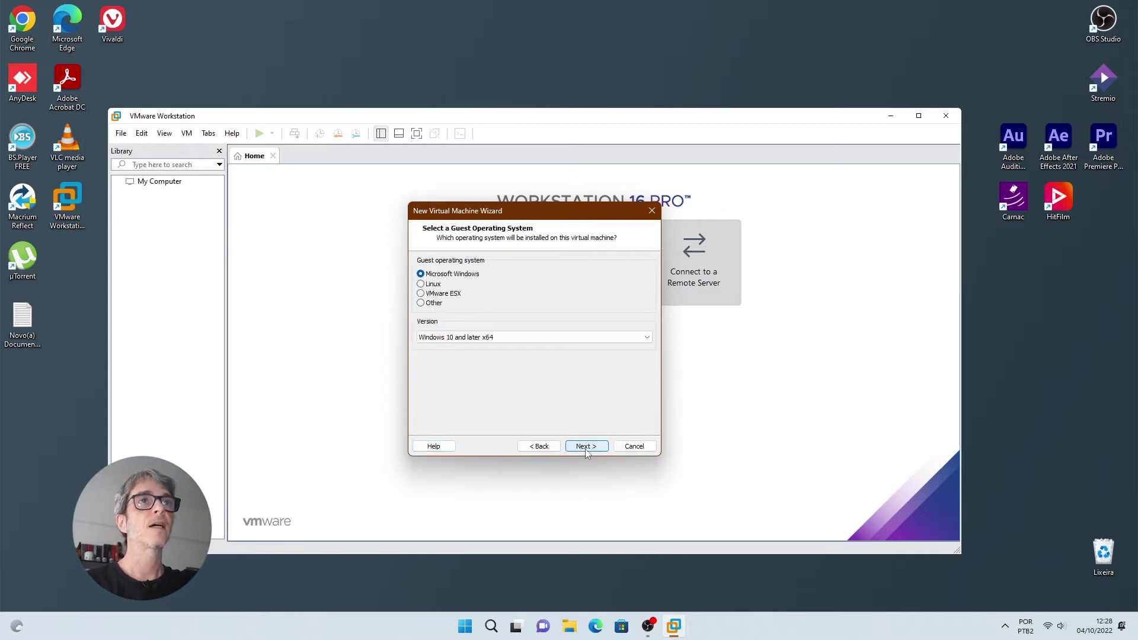
Set the guest operating system to Linux, version Ubuntu 64-bit, and accept the default virtual machine name and location
click(421, 284)
click(494, 339)
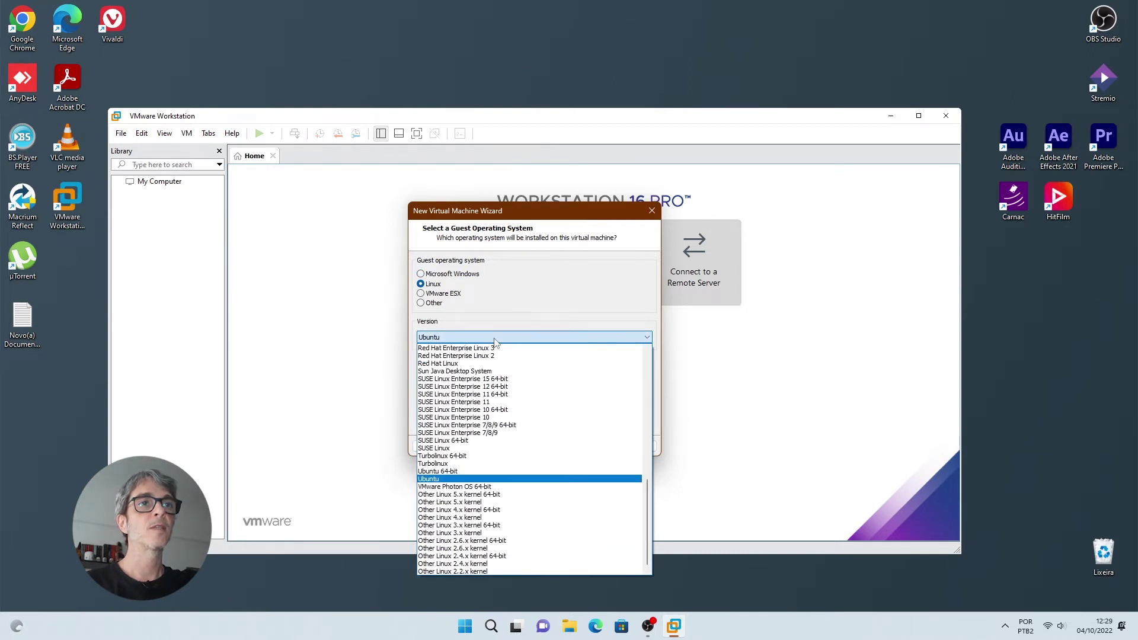
click(476, 472)
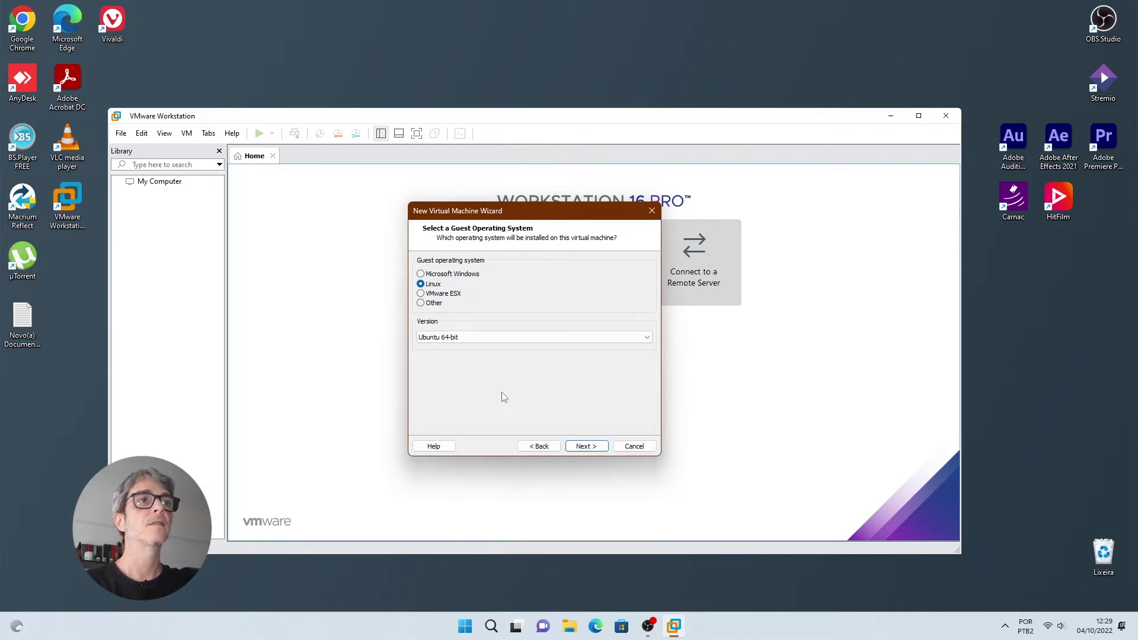
click(587, 446)
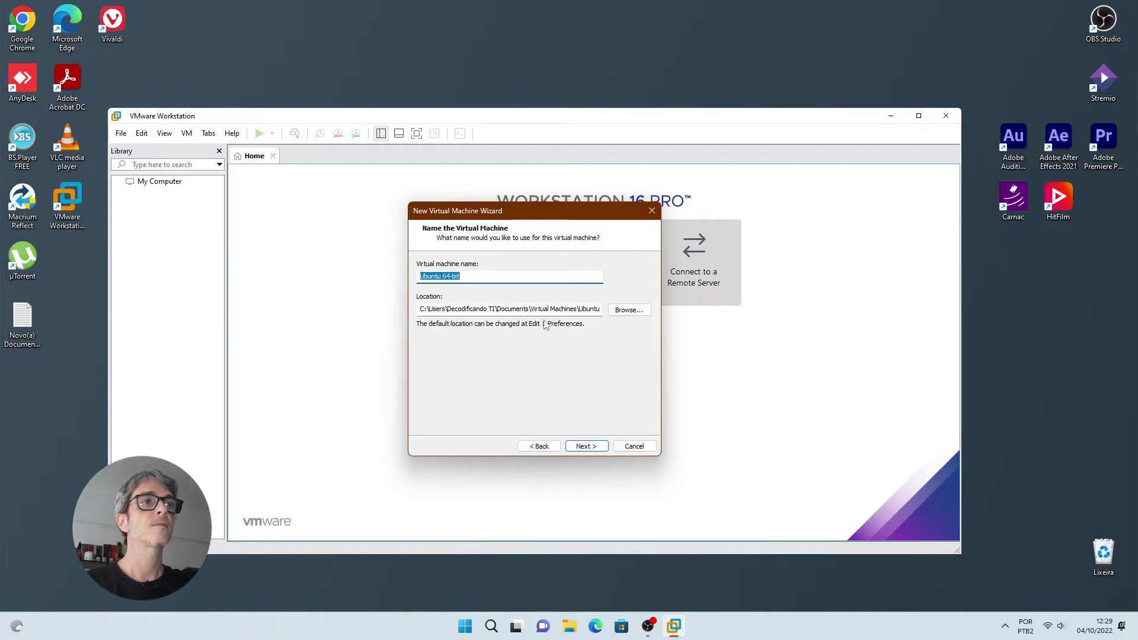
click(586, 448)
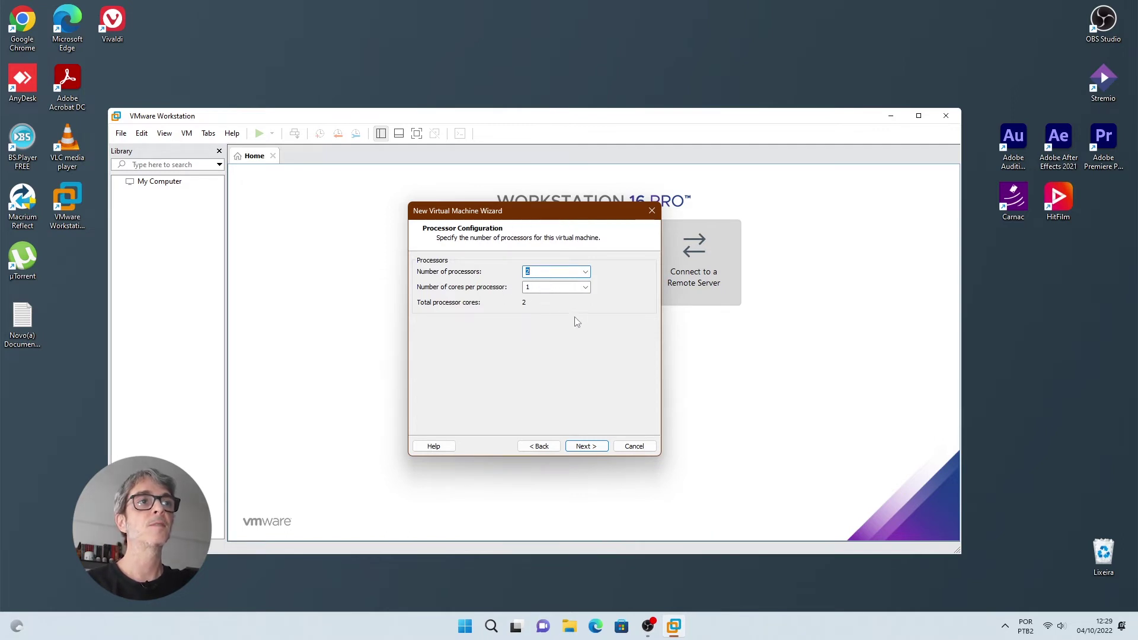
Accept 2 processors with 1 core each and set the virtual machine's memory to 4096 MB
click(586, 447)
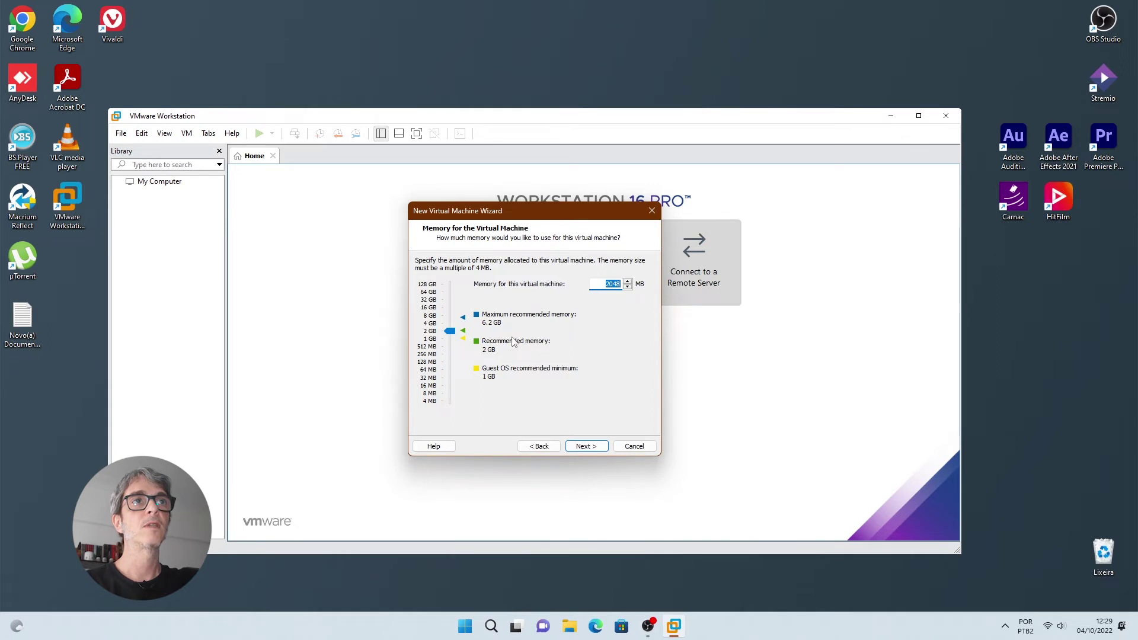
drag(448, 337, 450, 329)
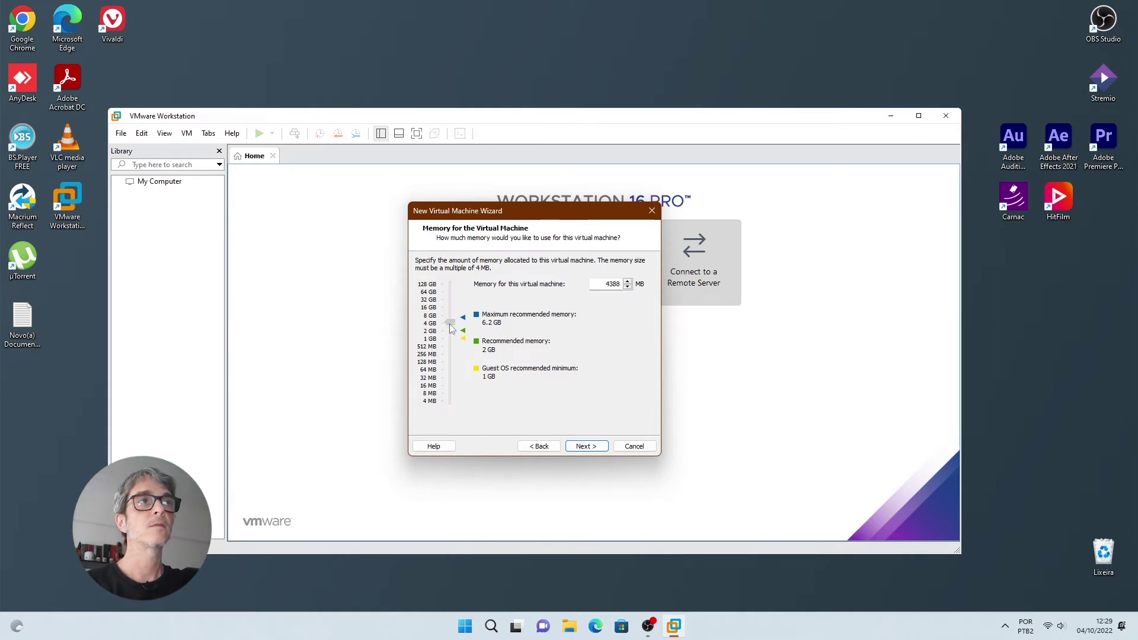
click(448, 326)
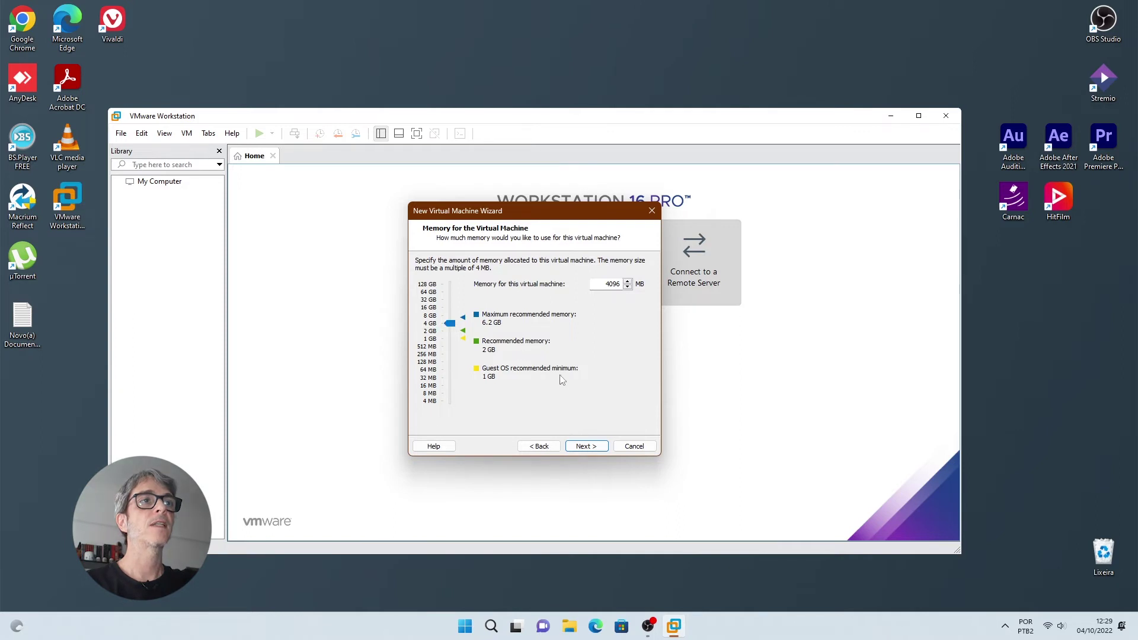
click(593, 449)
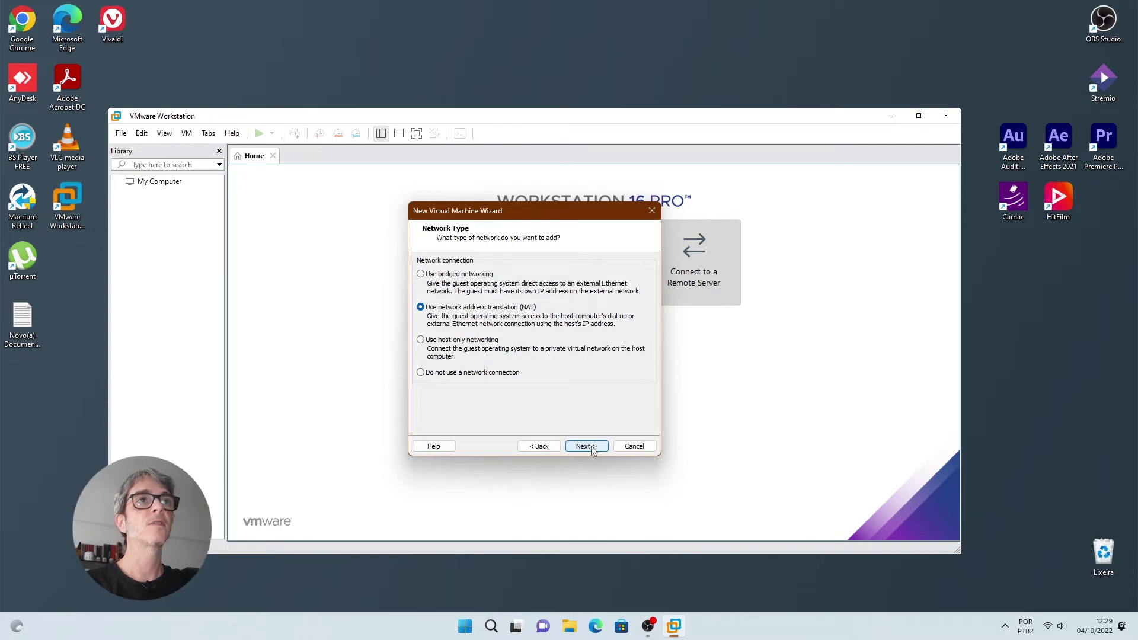
Keep NAT networking, the LSI Logic SCSI controller and the SCSI virtual disk type for the virtual machine
click(593, 449)
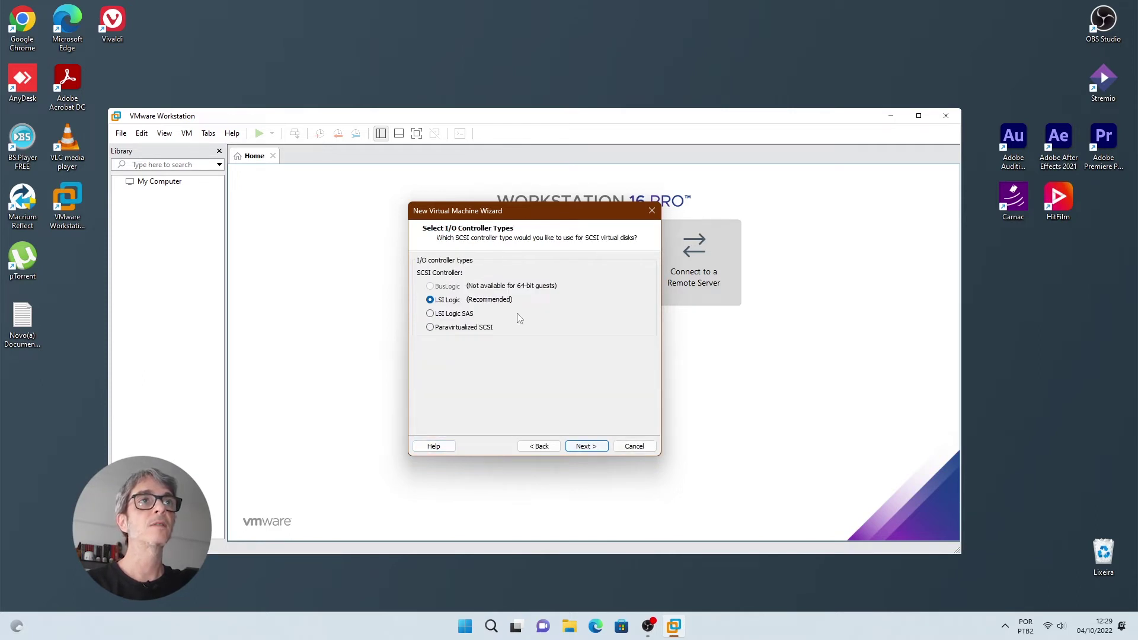
click(582, 450)
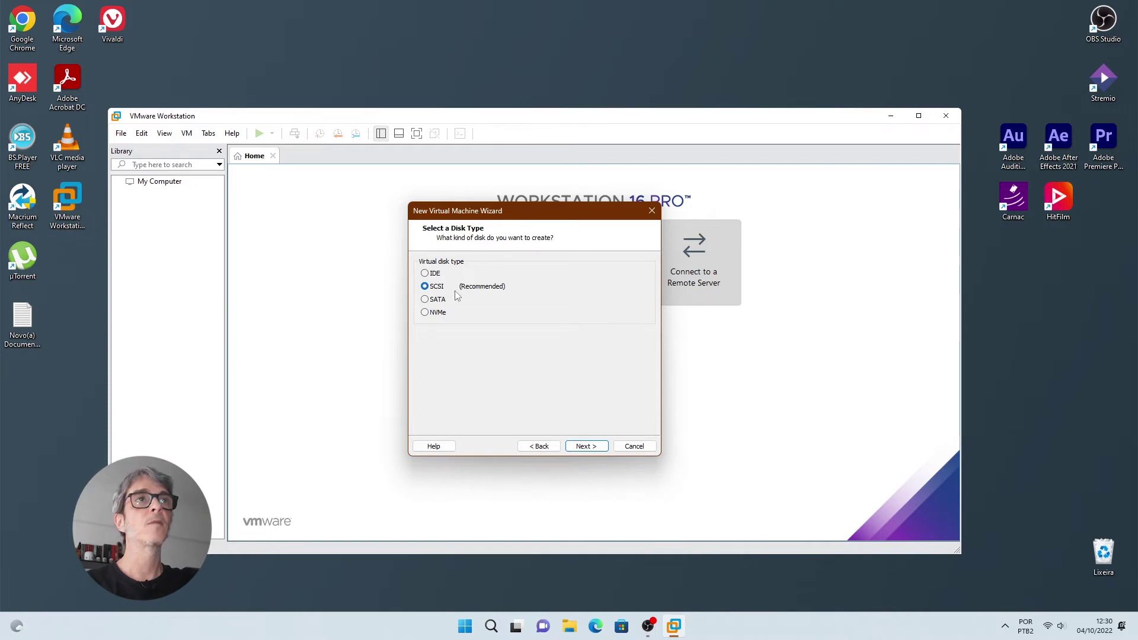
click(586, 448)
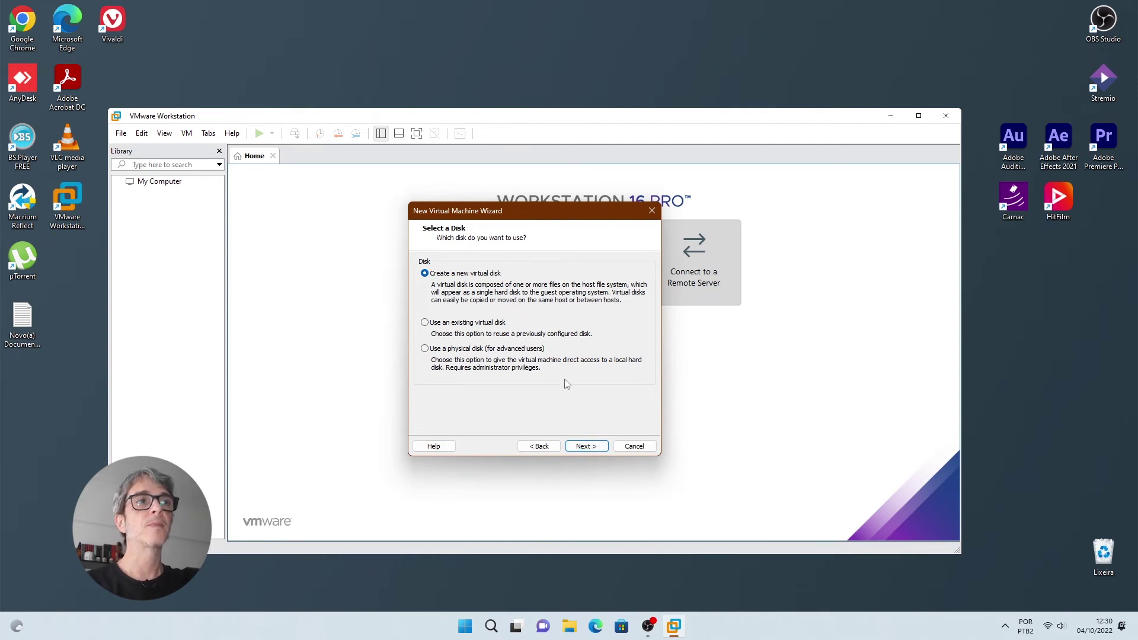
Create a new 40 GB virtual disk split into multiple files, keep its default file name, and finish creating the virtual machine
click(586, 446)
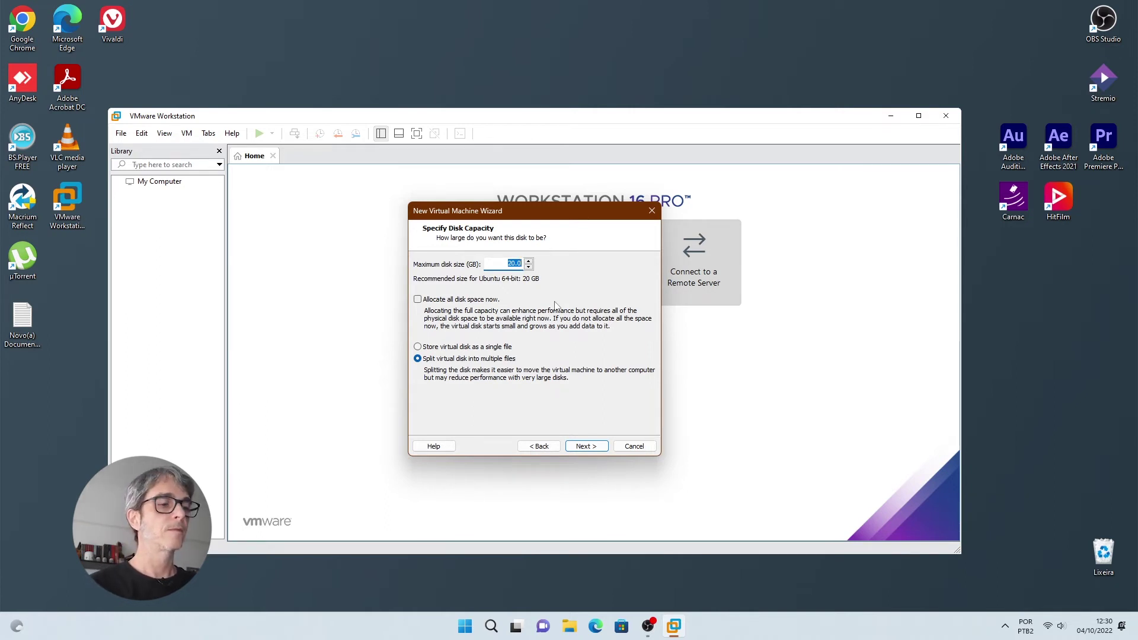
text(40)
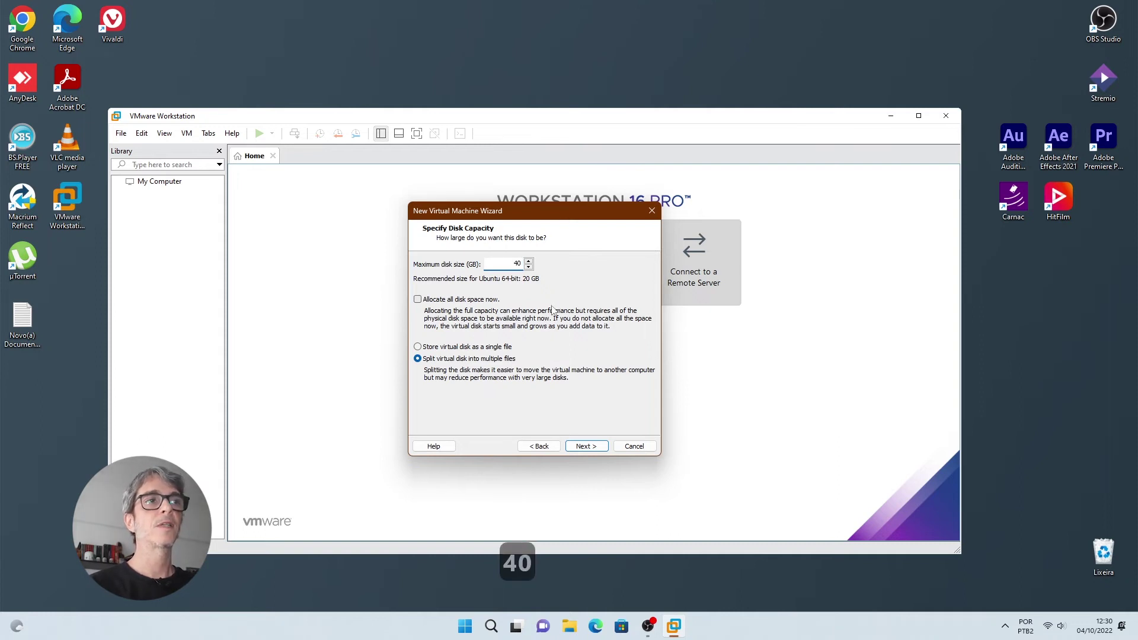
click(586, 446)
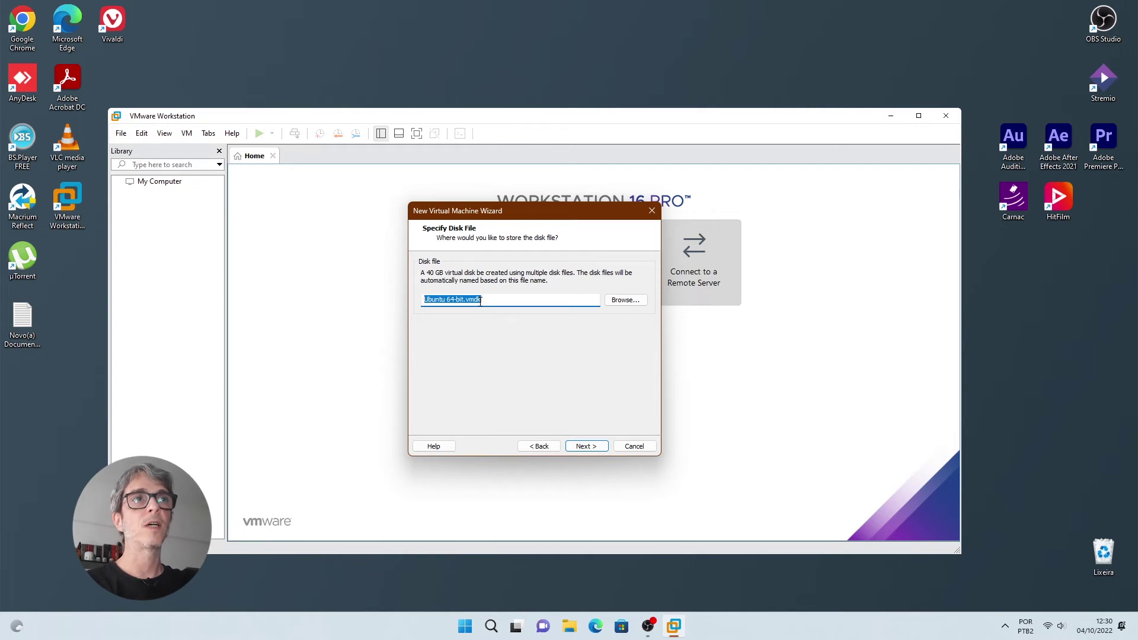
click(585, 447)
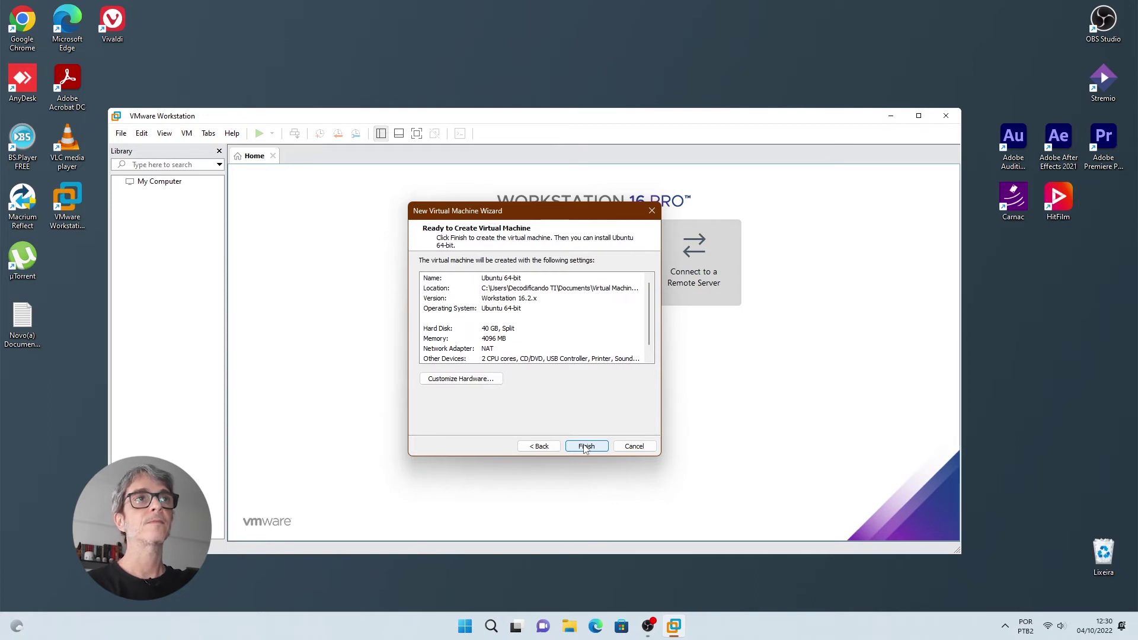
click(585, 447)
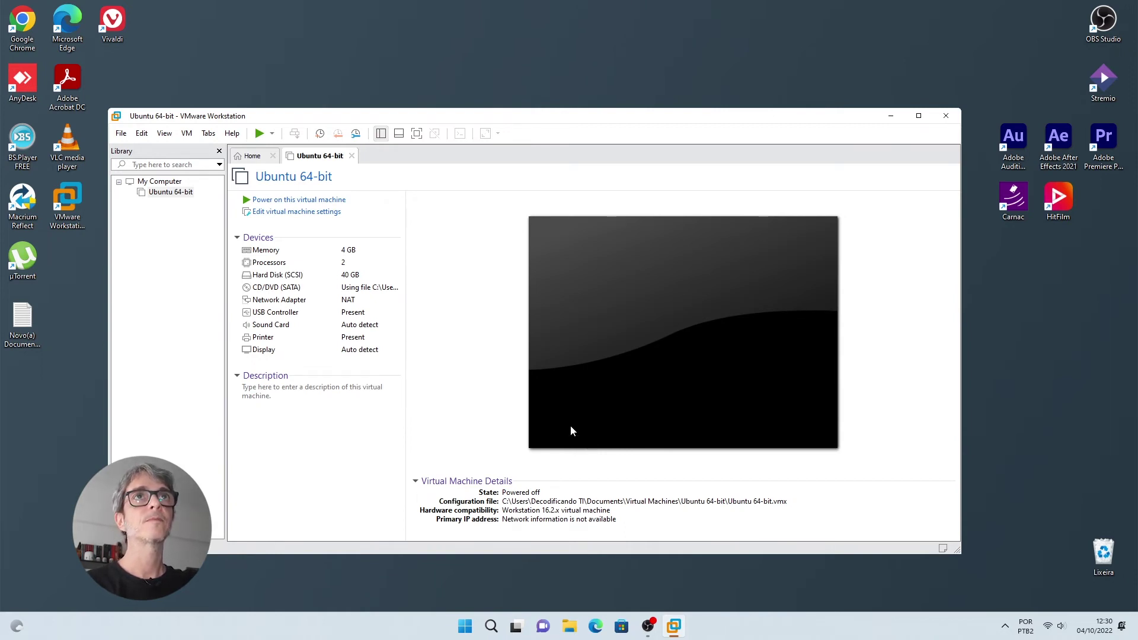
Power on the virtual machine, boot Start Linux Mint 21 Cinnamon 64-bit, and show the live desktop in full screen
click(299, 200)
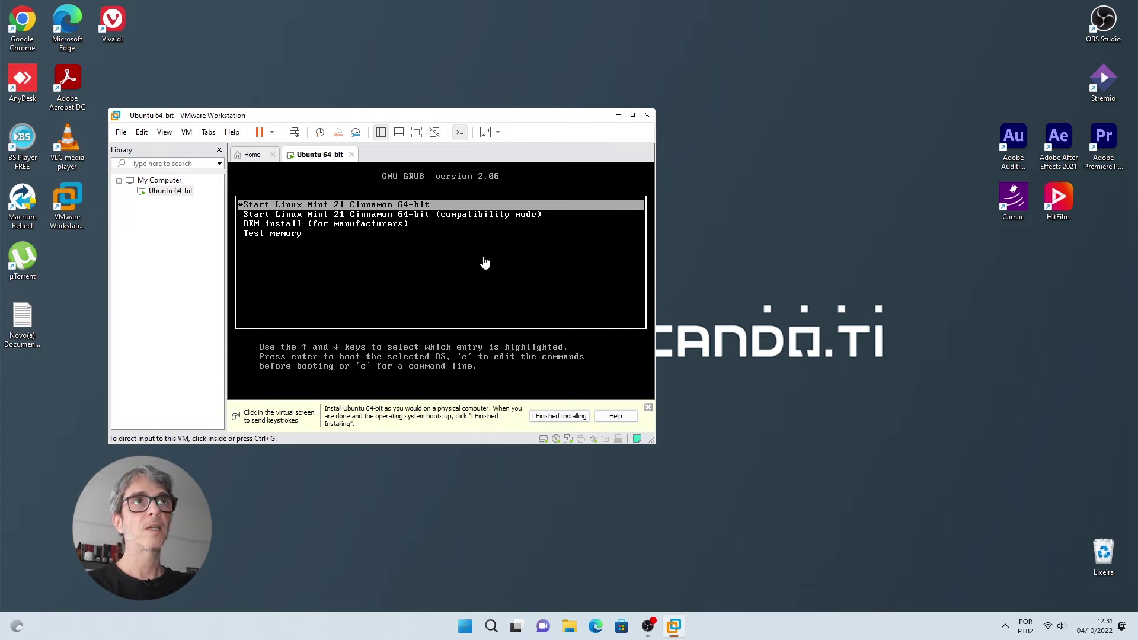
click(484, 263)
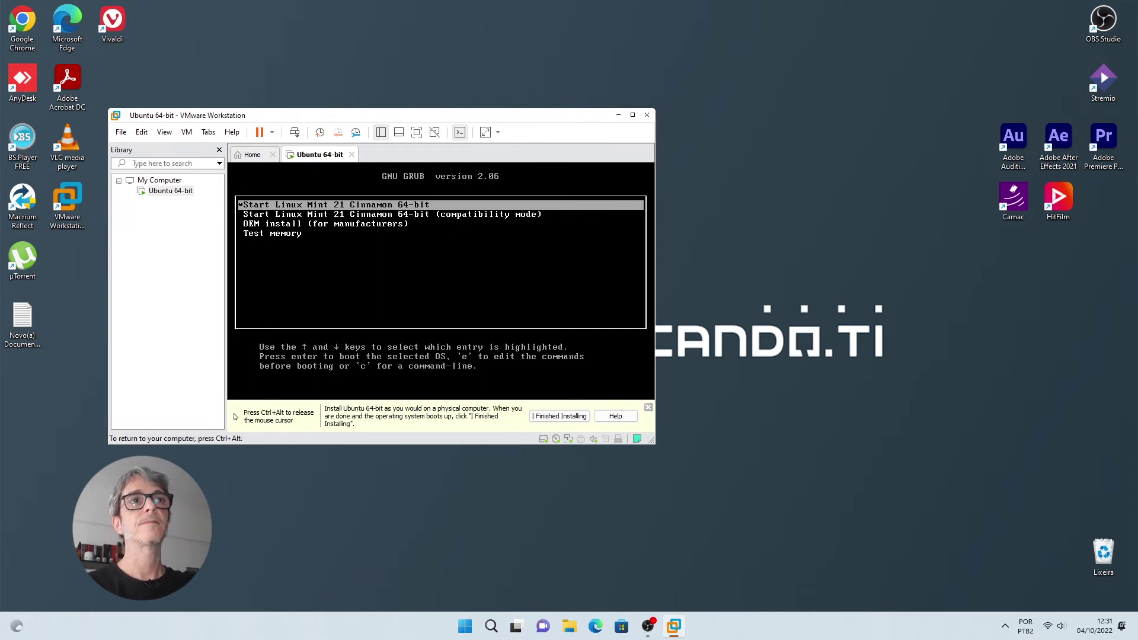
key(Return)
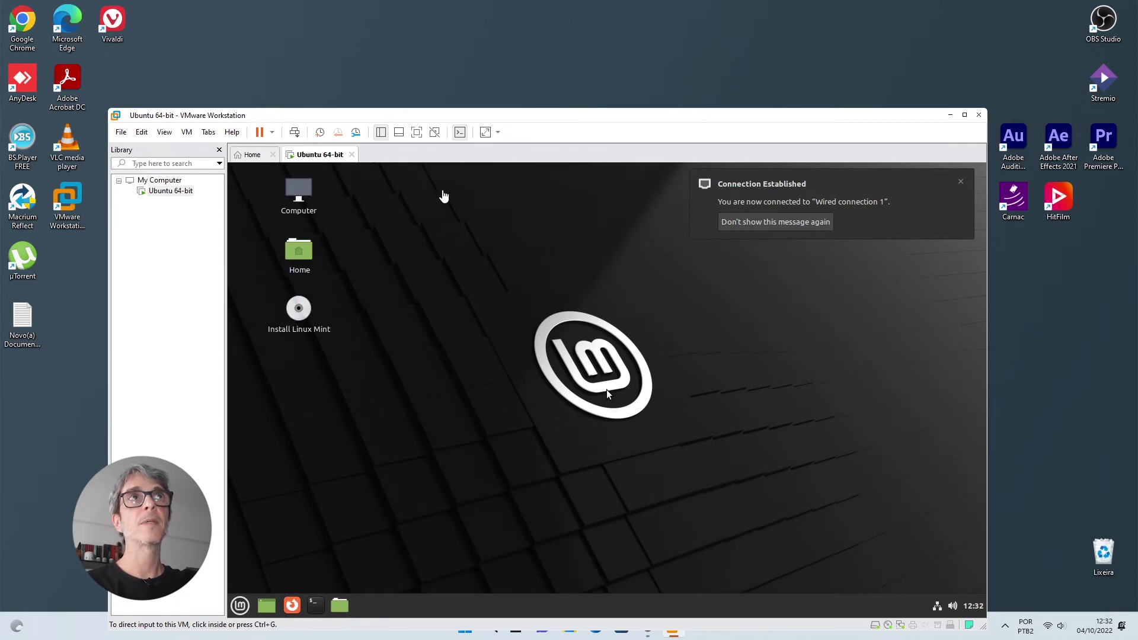
click(417, 132)
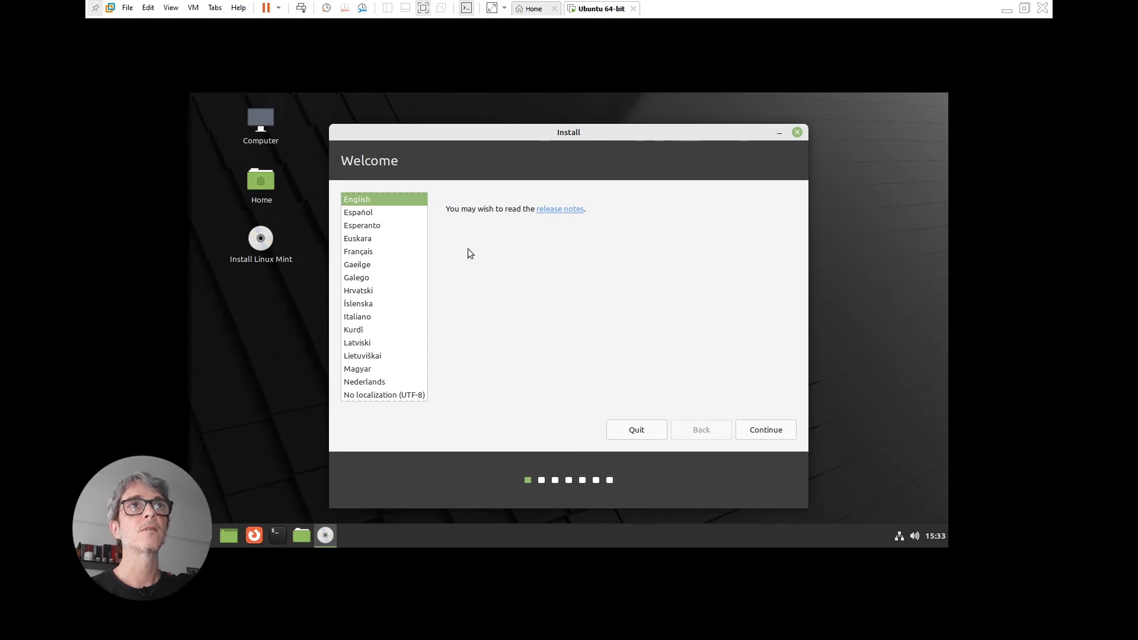
Set the installer language to Português do Brasil, keep the Portuguese (Brazil) keyboard layout, and include the multimedia codecs
drag(424, 244, 428, 279)
click(408, 295)
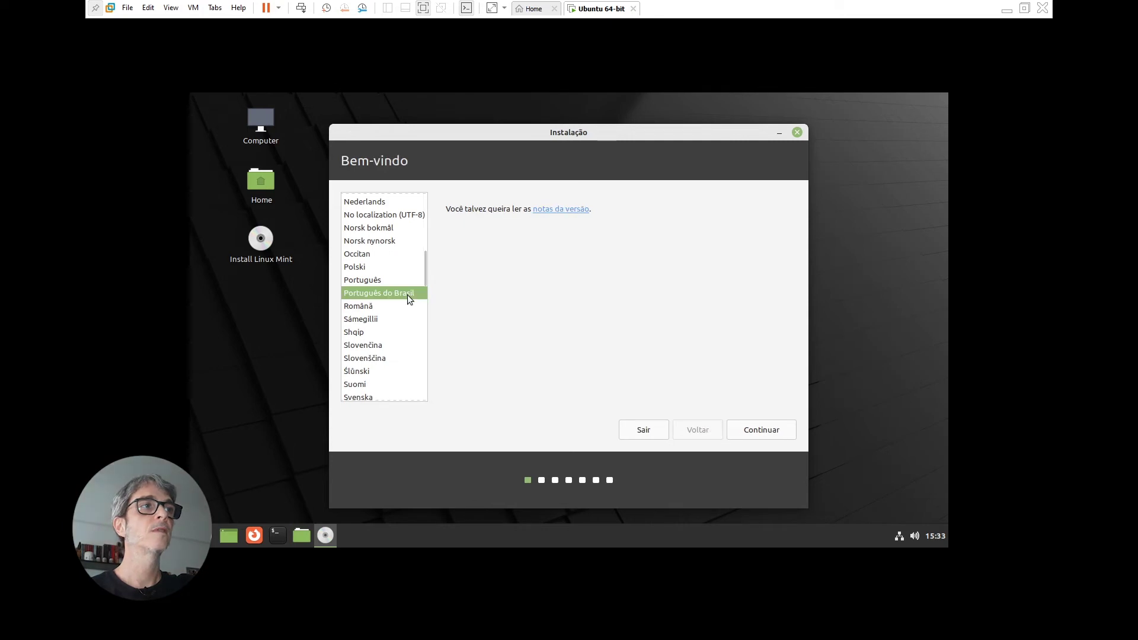
click(748, 431)
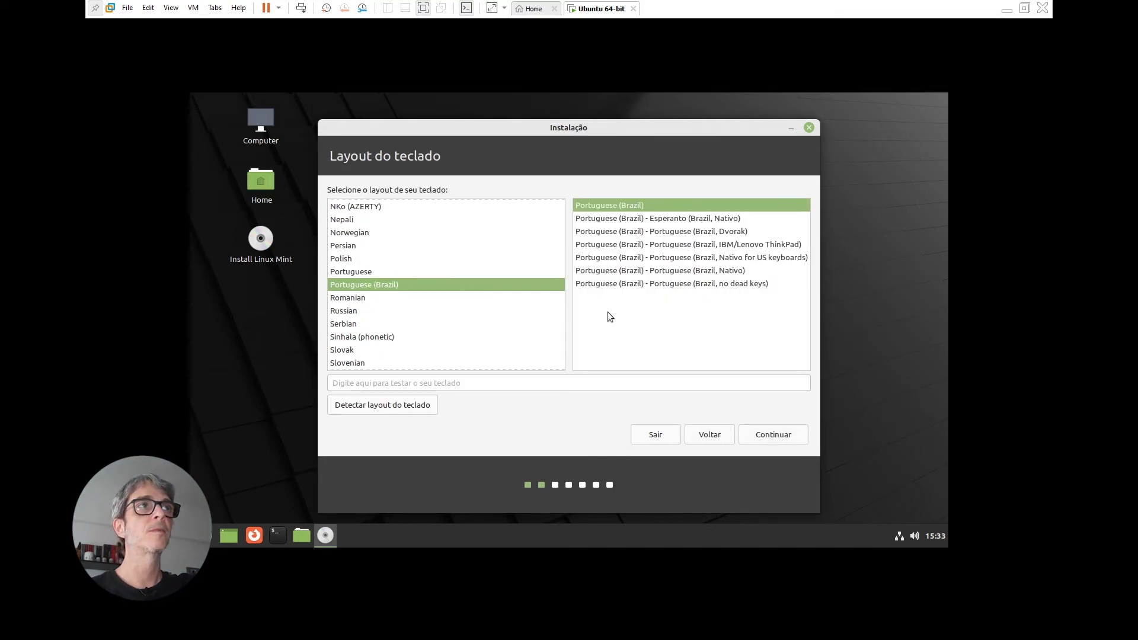
click(759, 436)
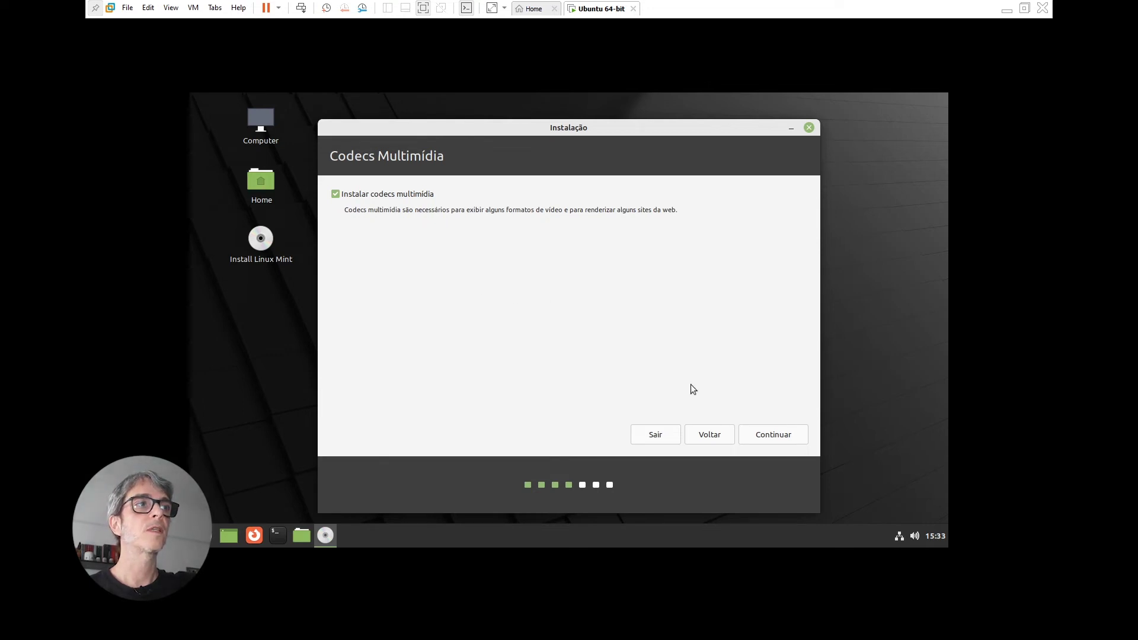
click(767, 436)
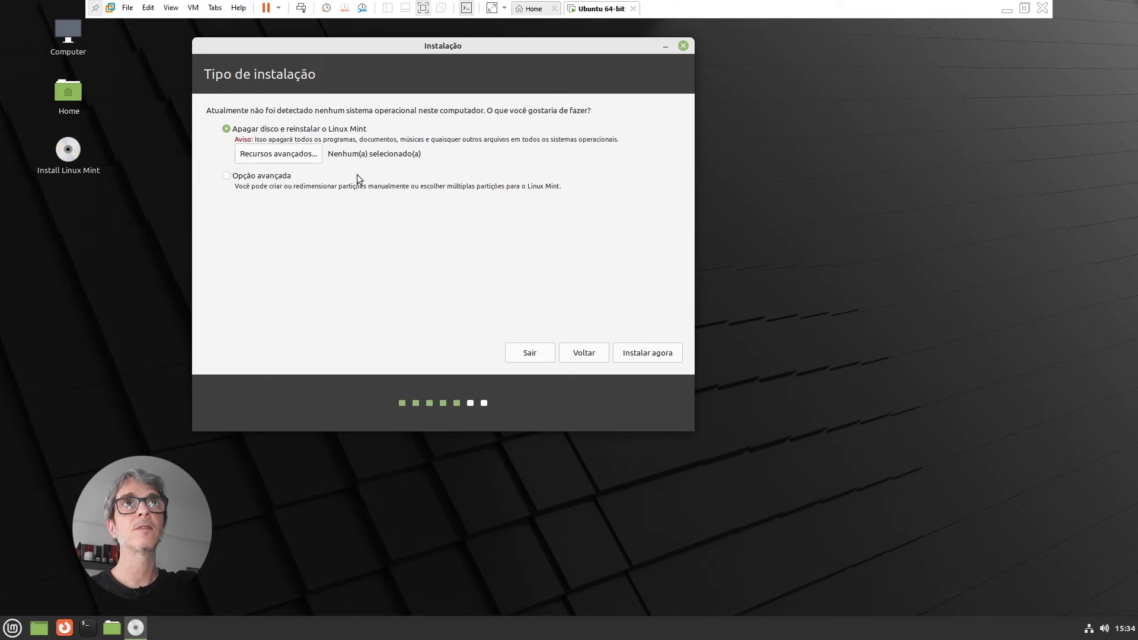
Choose to erase the disk and install Linux Mint, write the partition changes, and accept Sao Paulo as the location
click(253, 176)
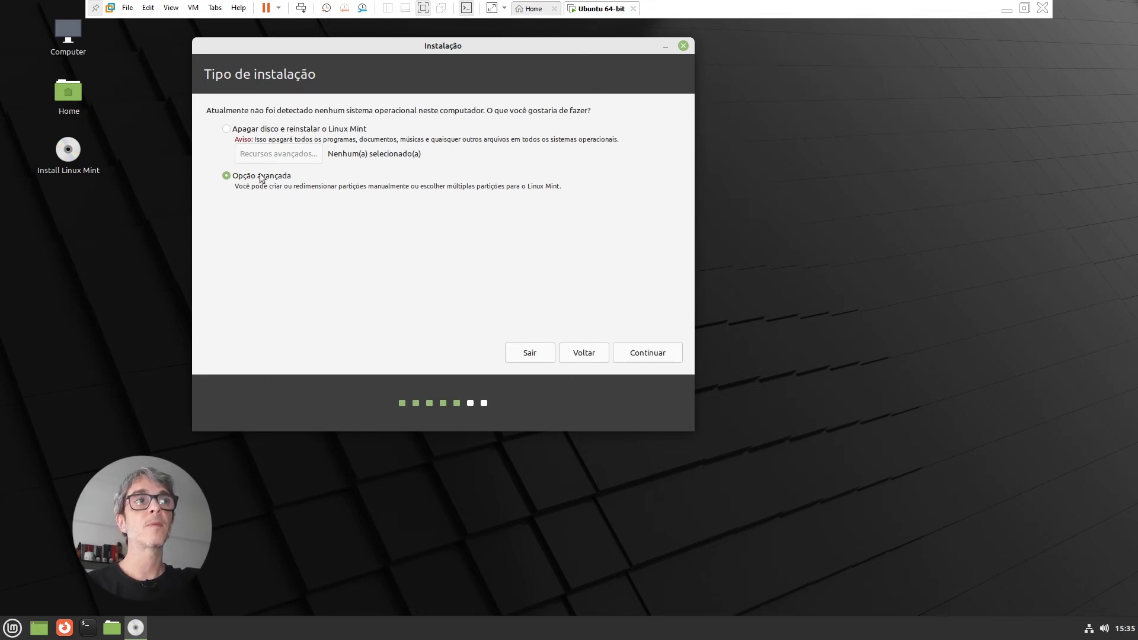
click(624, 355)
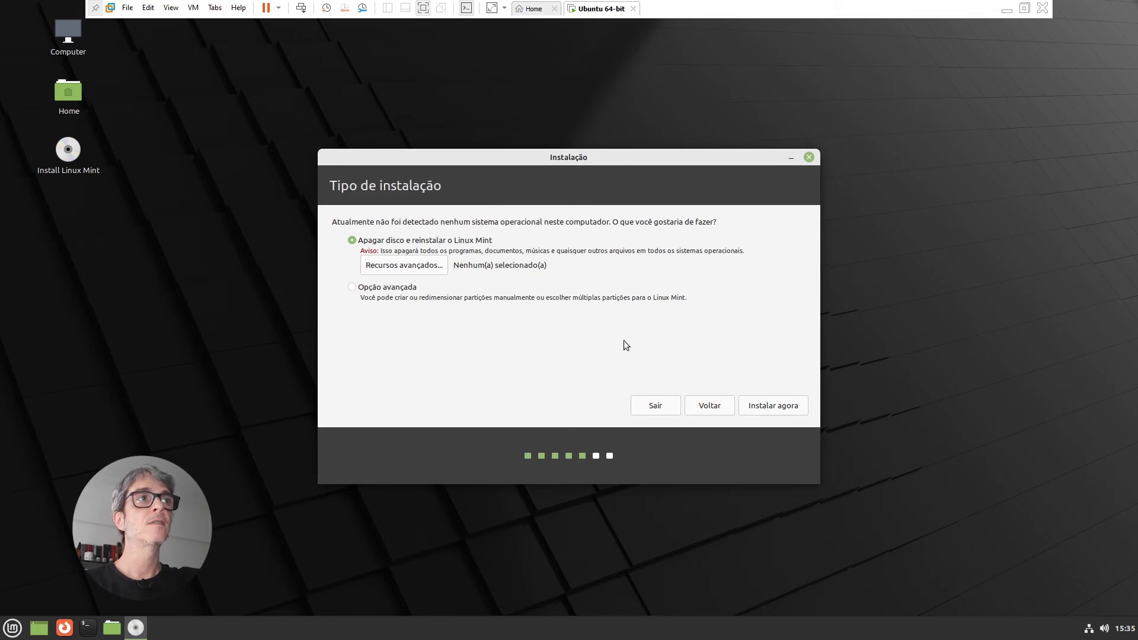
click(777, 407)
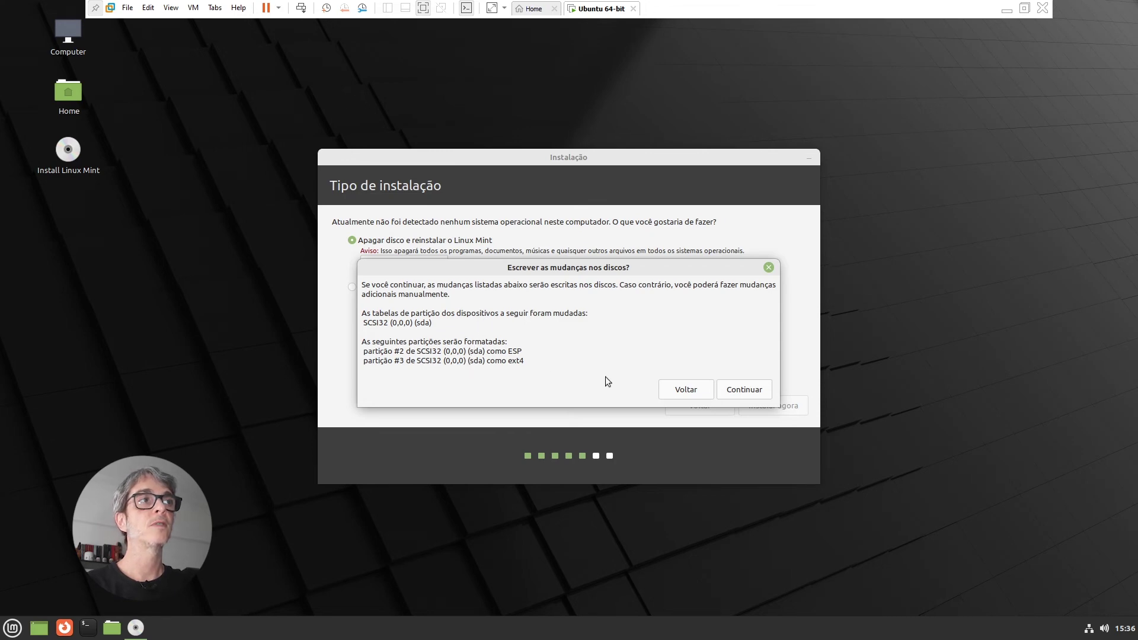
click(733, 391)
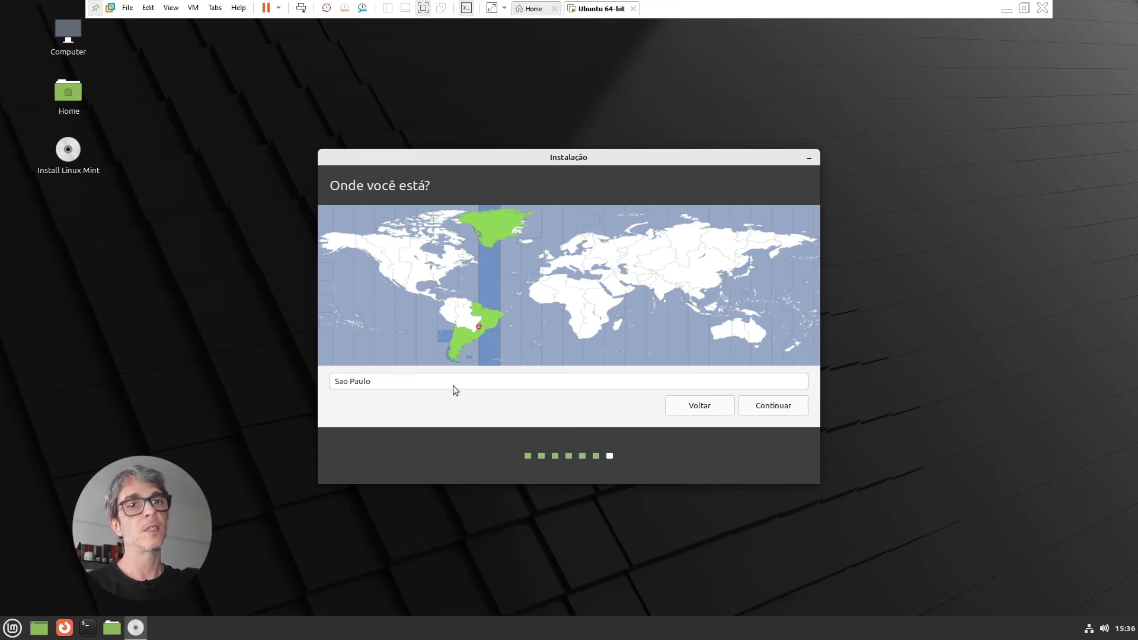
click(757, 409)
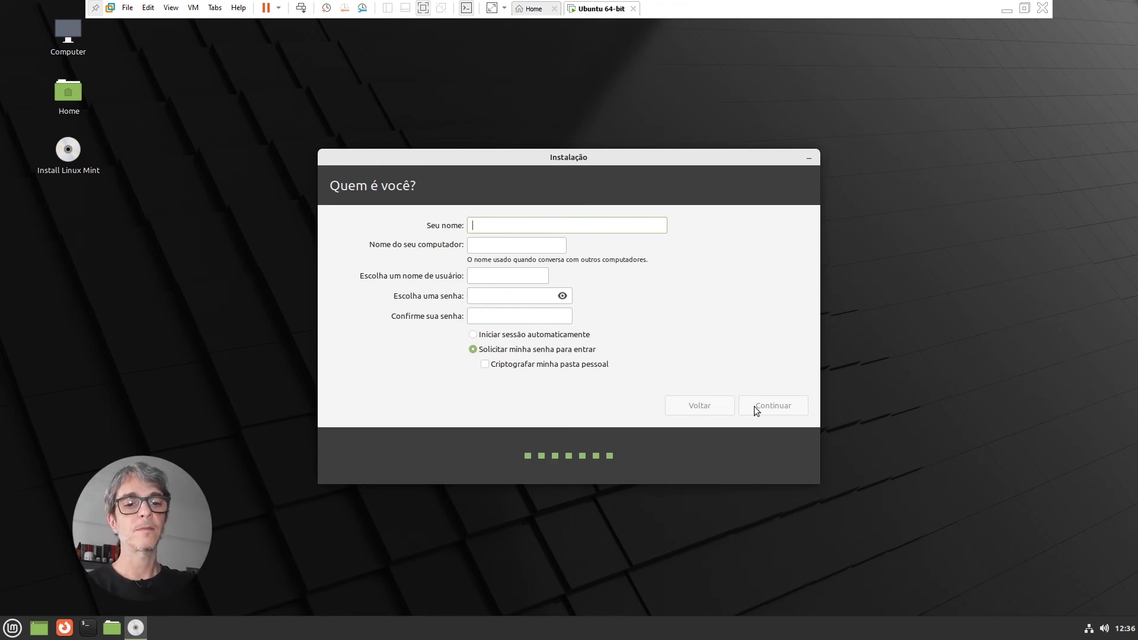
Enter Decodificando as the name for the new account and choose automatic login
text(Deco)
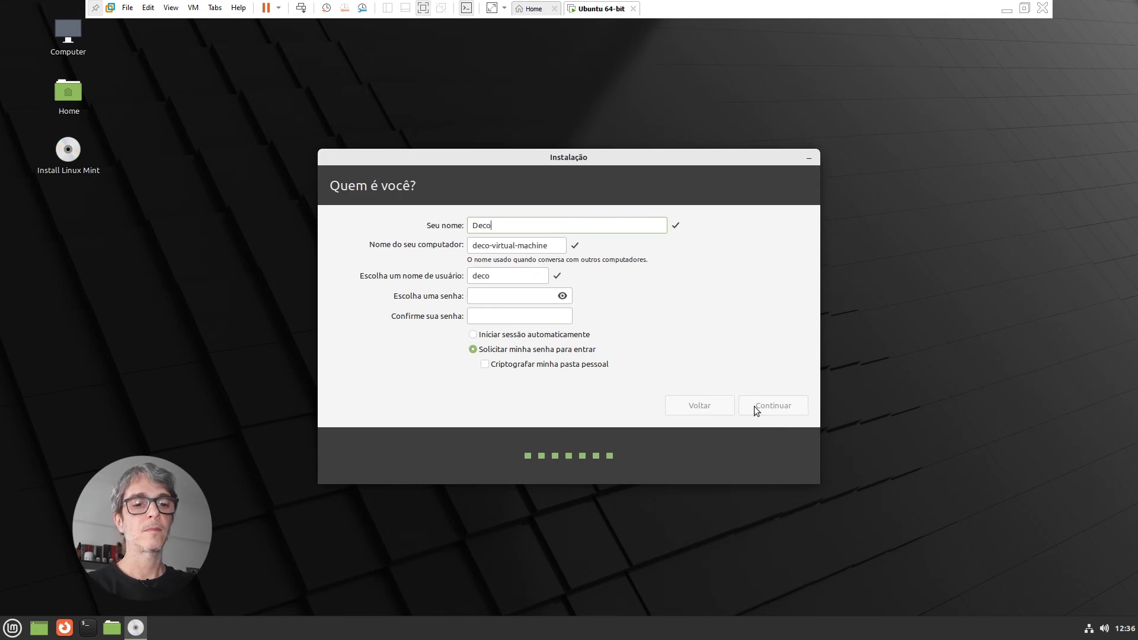
text(dificando)
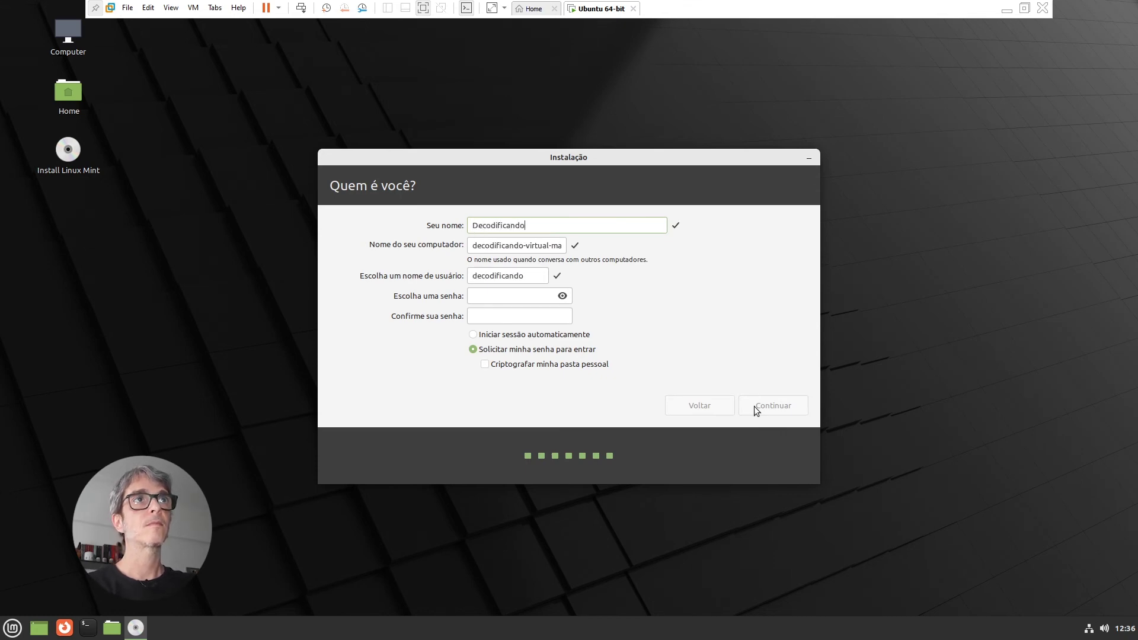
click(473, 334)
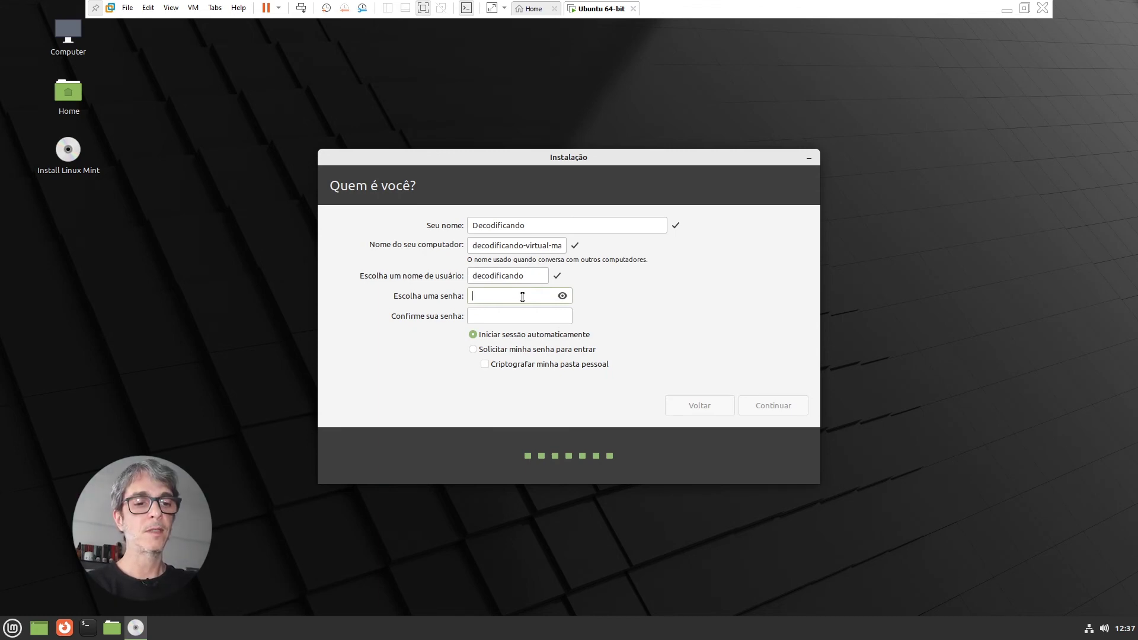
Enter and confirm the account password, require it at login, and continue with the installation
text(*************)
key(Tab)
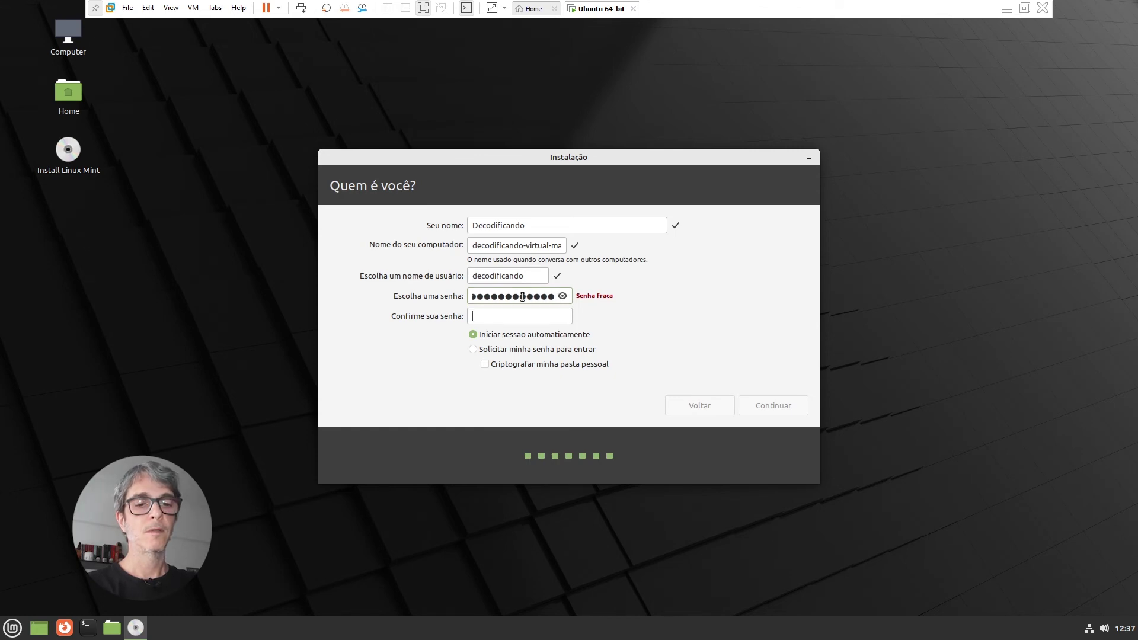
text(********)
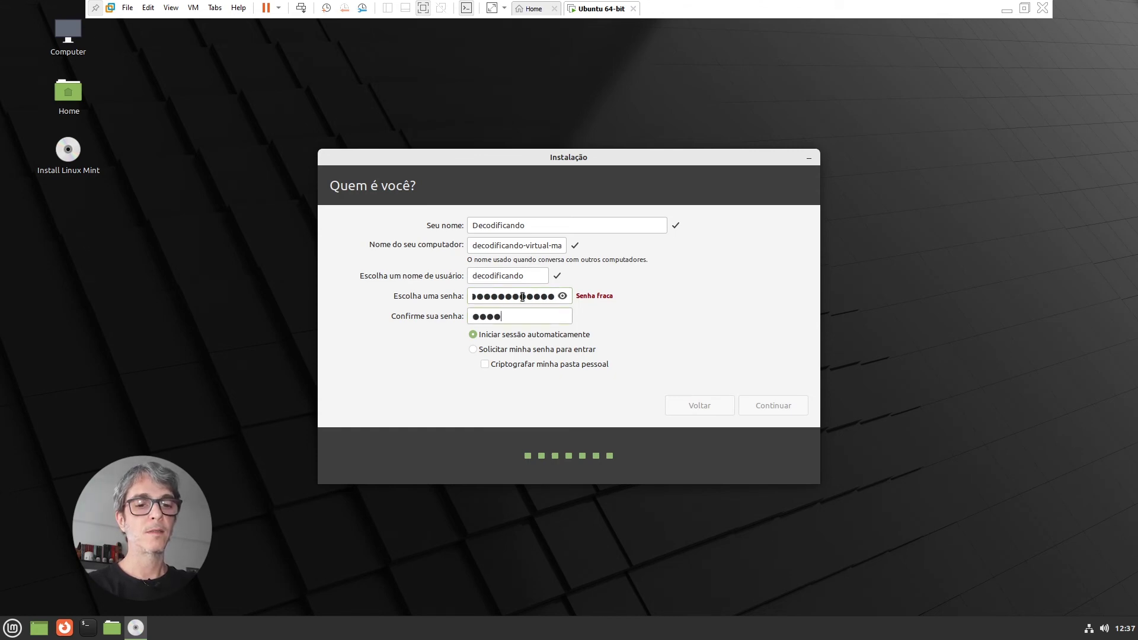
text(*****)
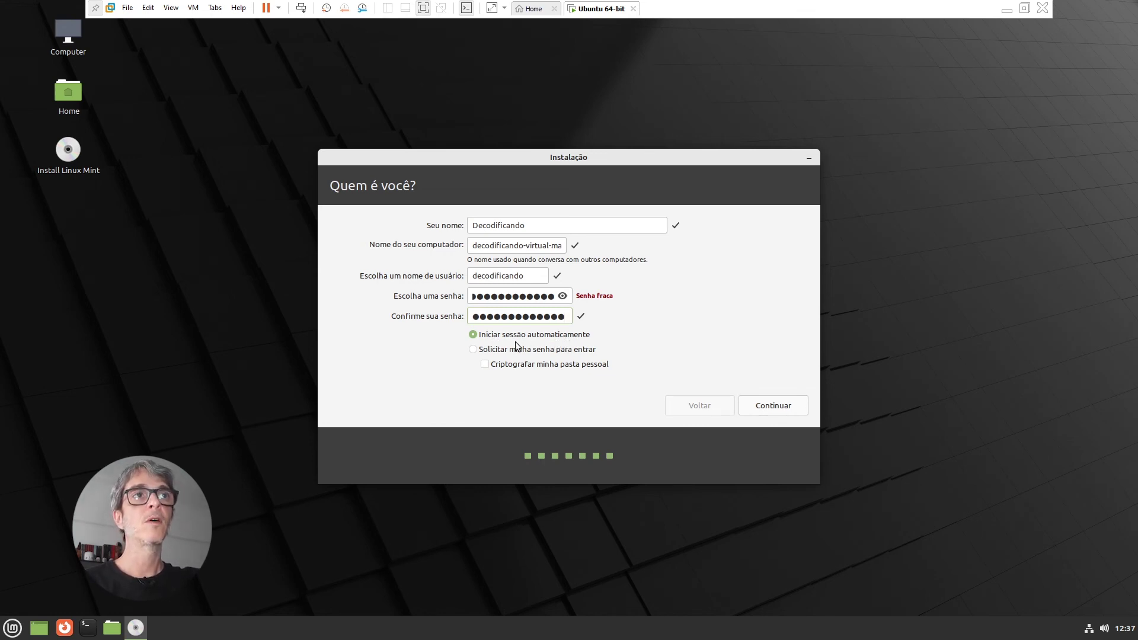
click(474, 351)
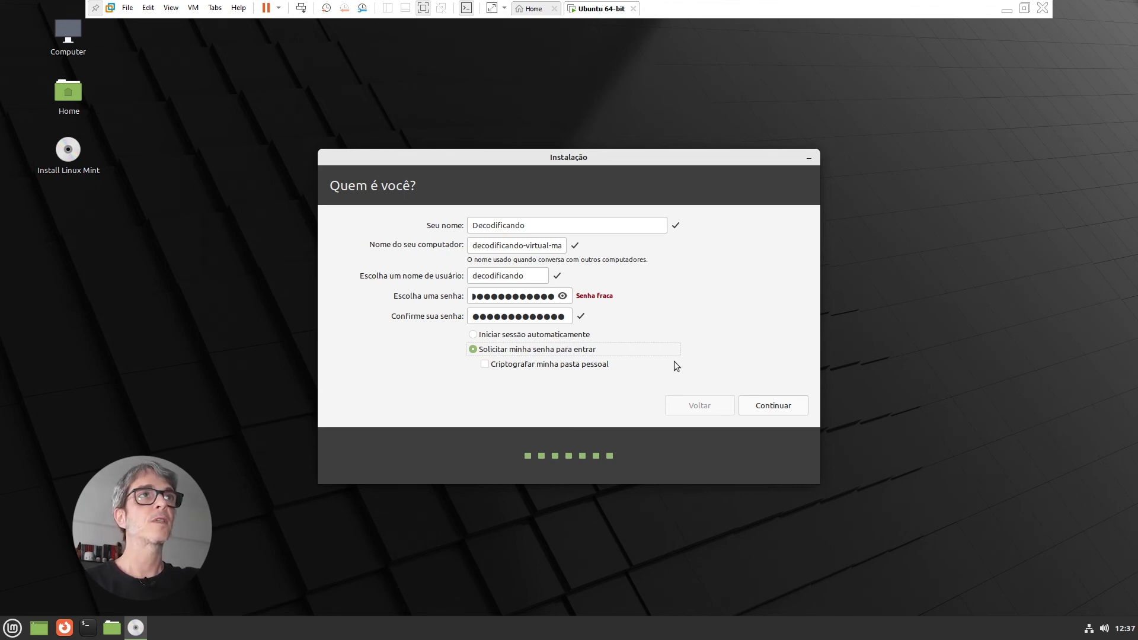
click(762, 408)
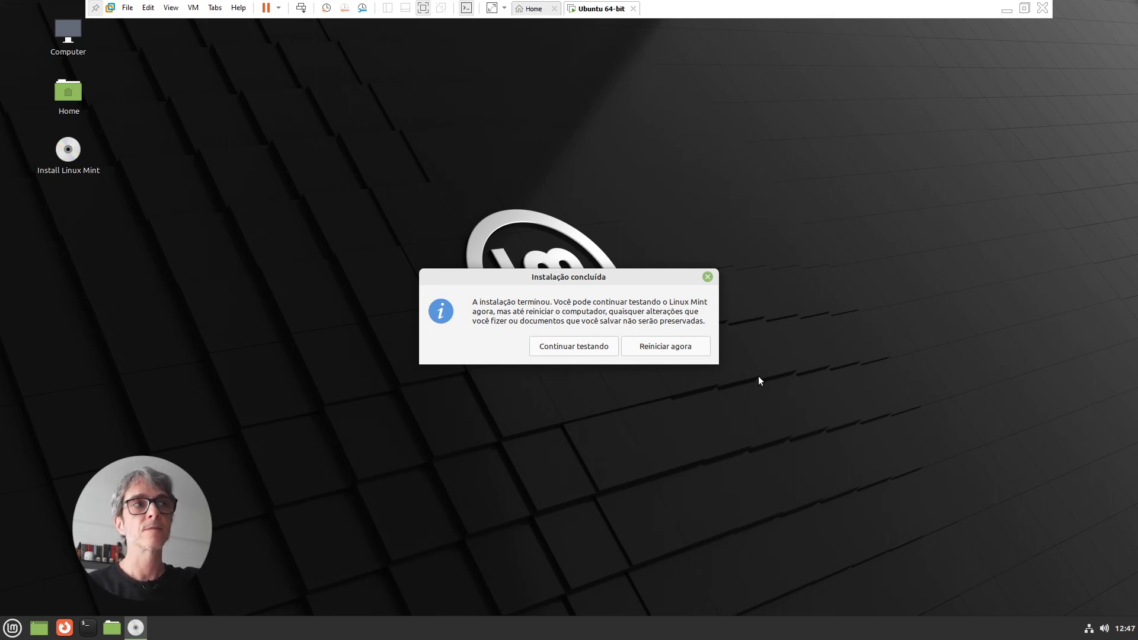
Restart into the installed Linux Mint system and log in with the account password
click(652, 351)
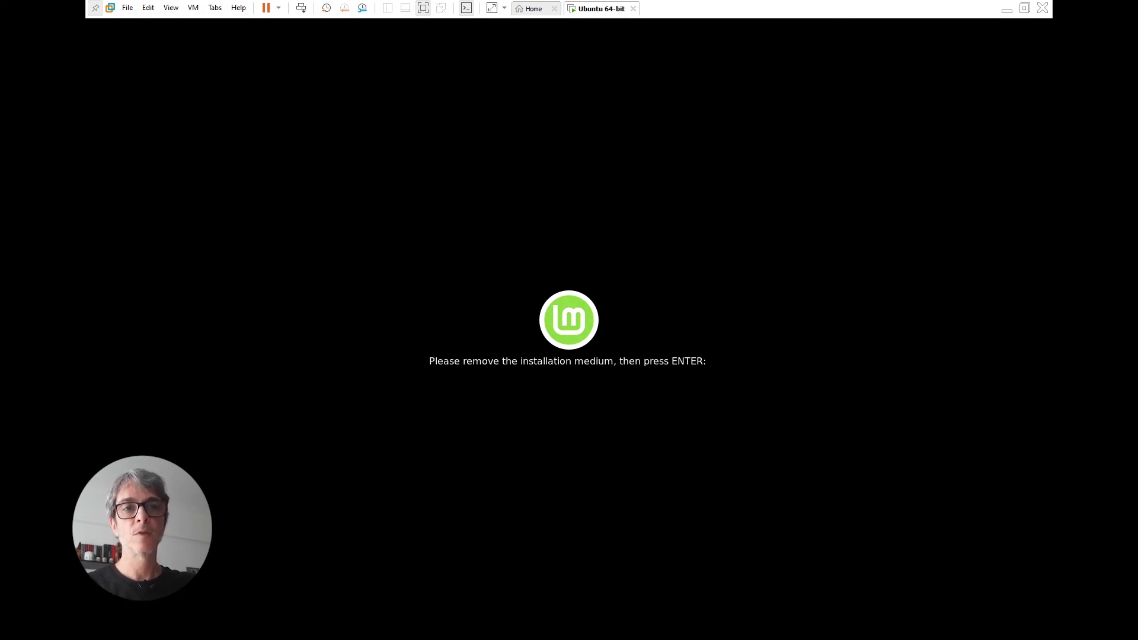
key(Return)
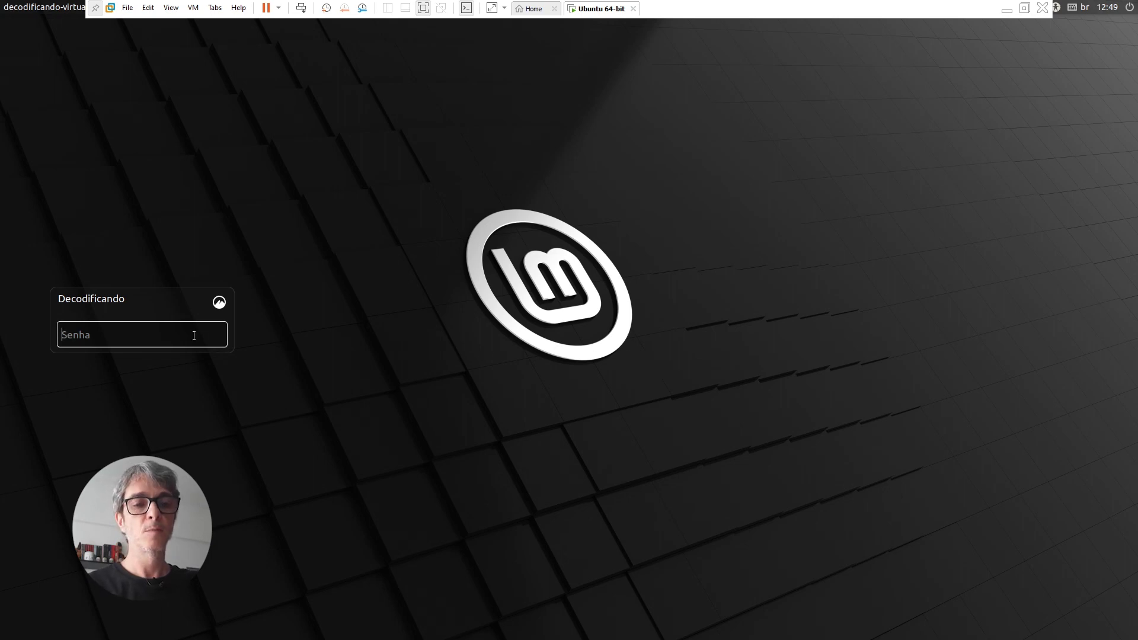
text(*********)
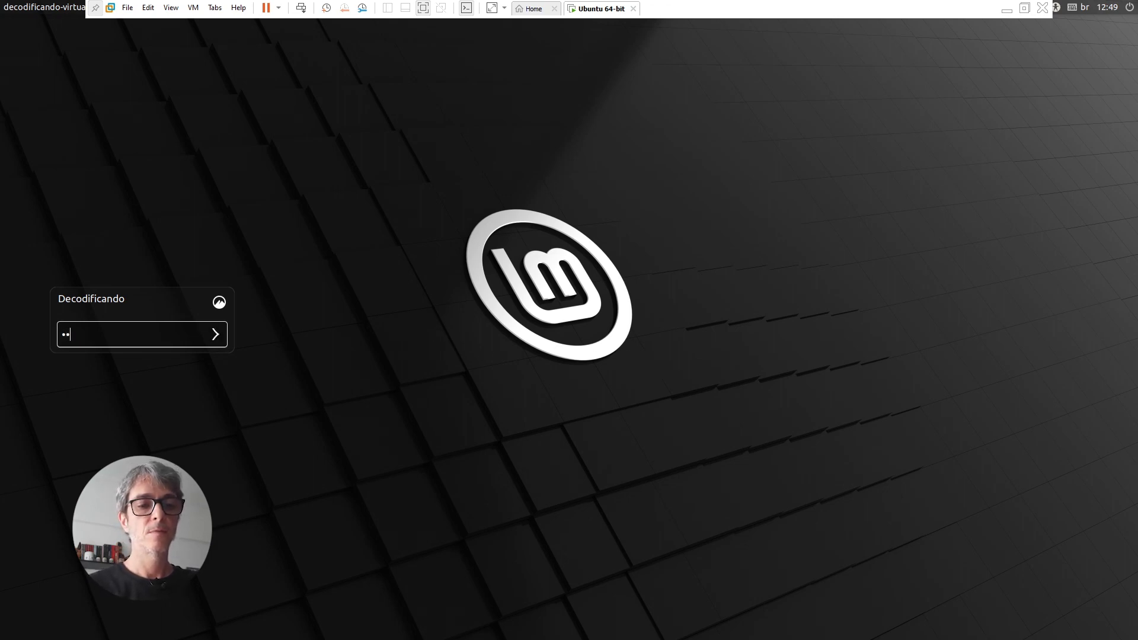
text(****)
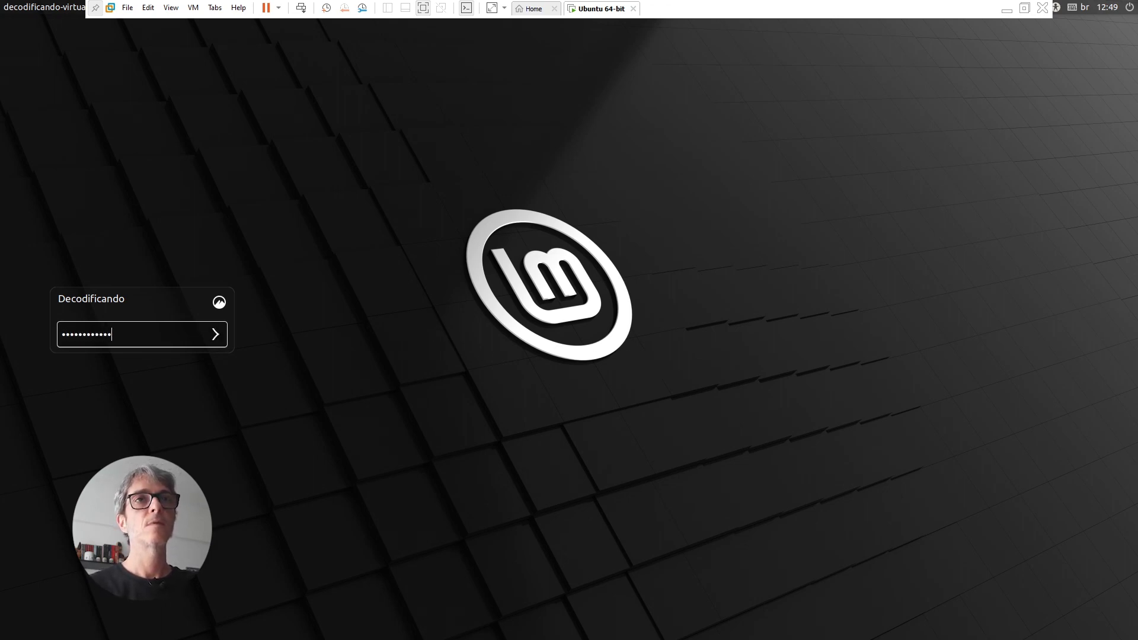
key(Return)
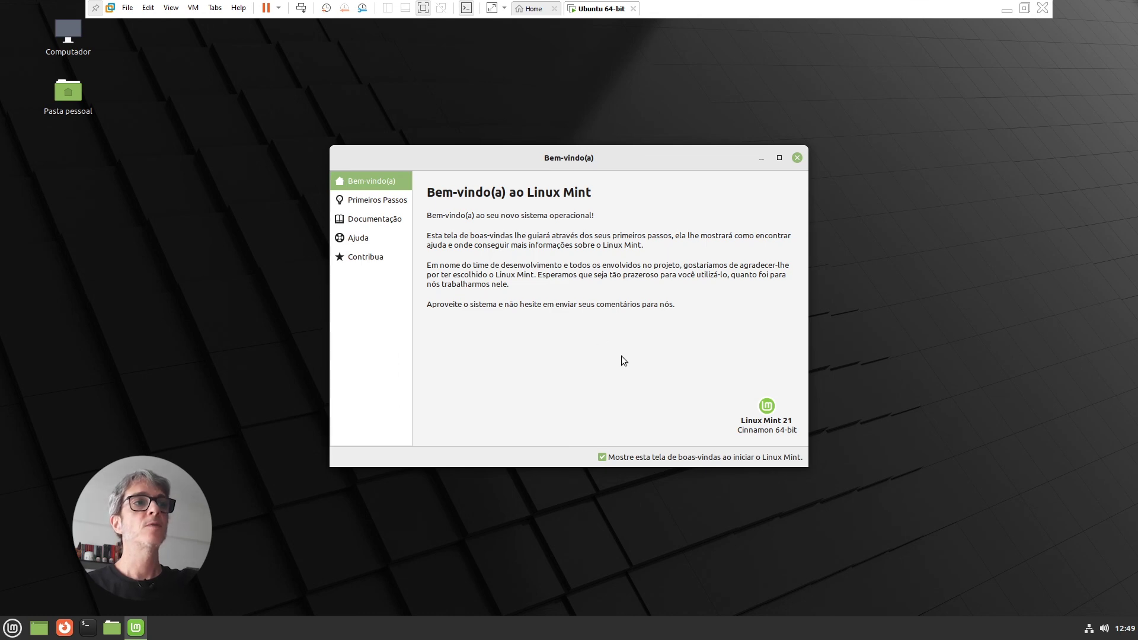
Stop the Linux Mint welcome screen from showing at startup and close it
click(602, 459)
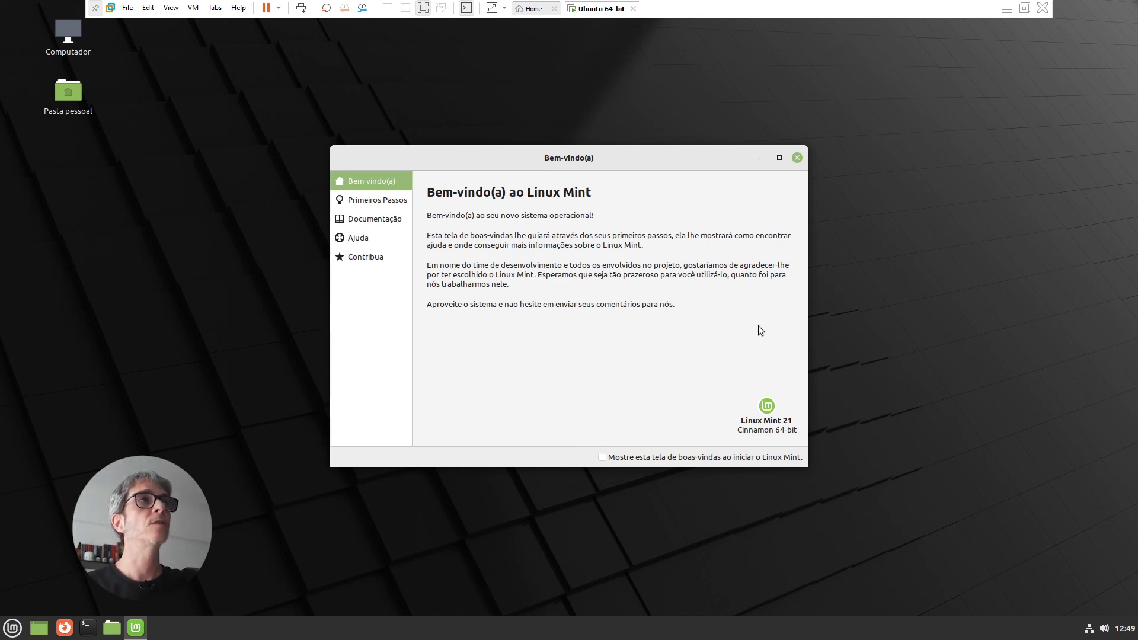
click(797, 158)
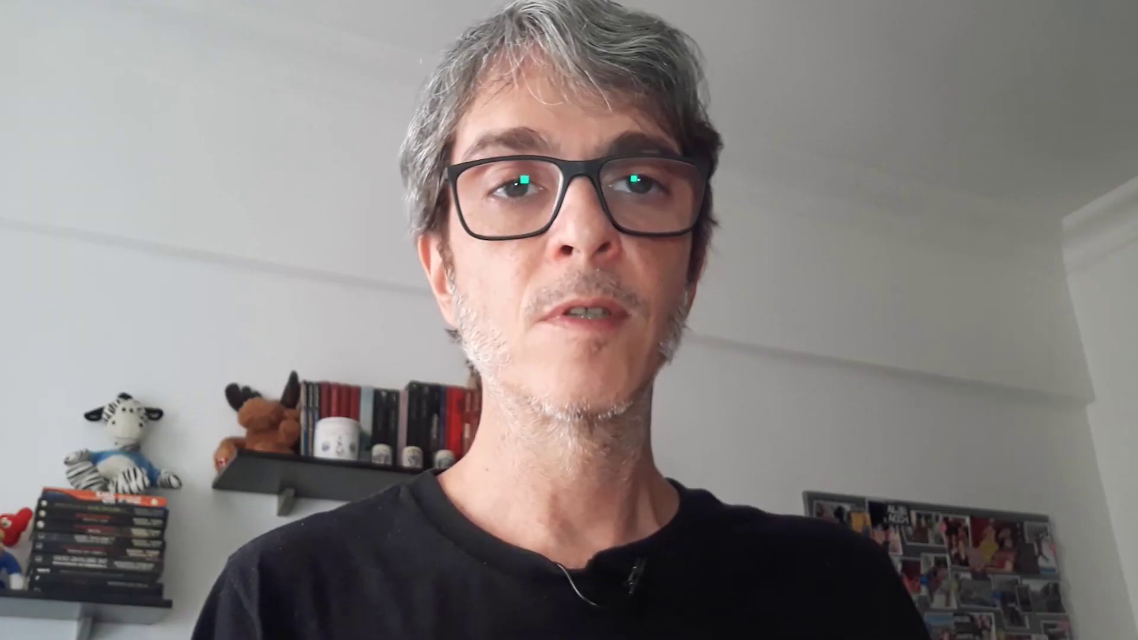